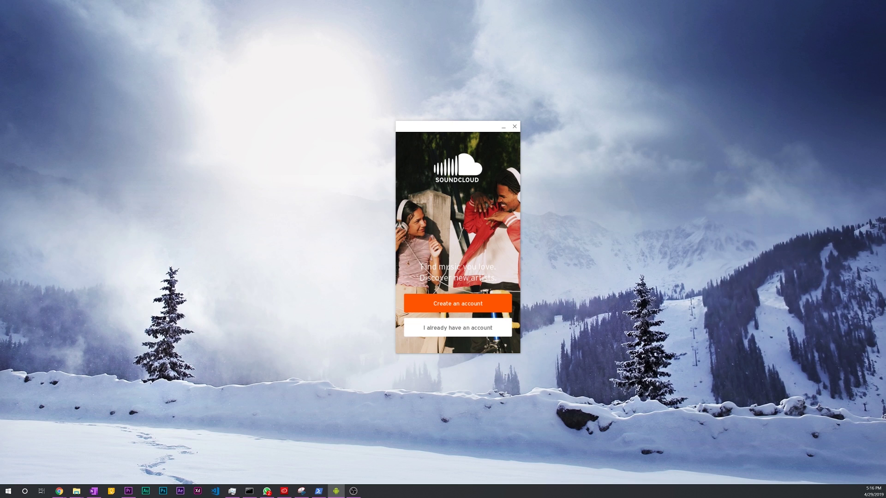
Download the ARChon 2.1.0 Beta runtime zip for Intel x86 Chrome 64-bit
{"action": "key", "text": "alt+F4"}
{"action": "key", "text": "super+shift+Left"}
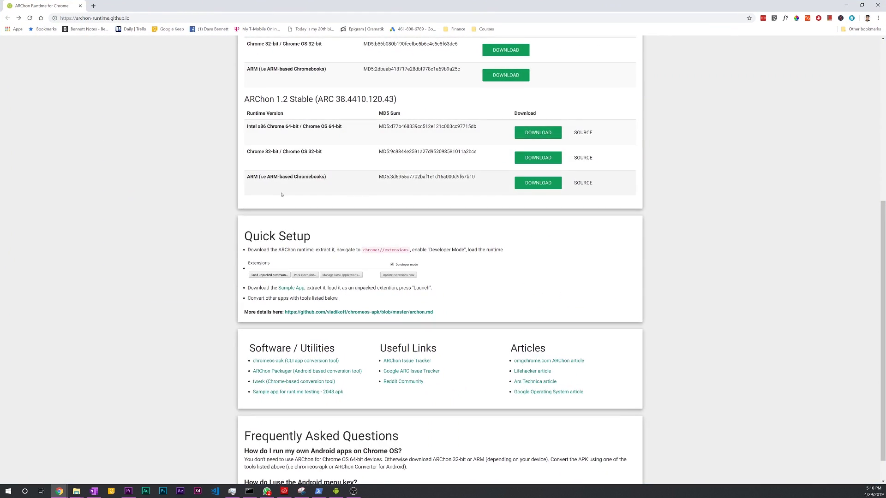
{"action": "scroll", "coordinate": [292, 196], "scroll_direction": "up", "scroll_amount": 6}
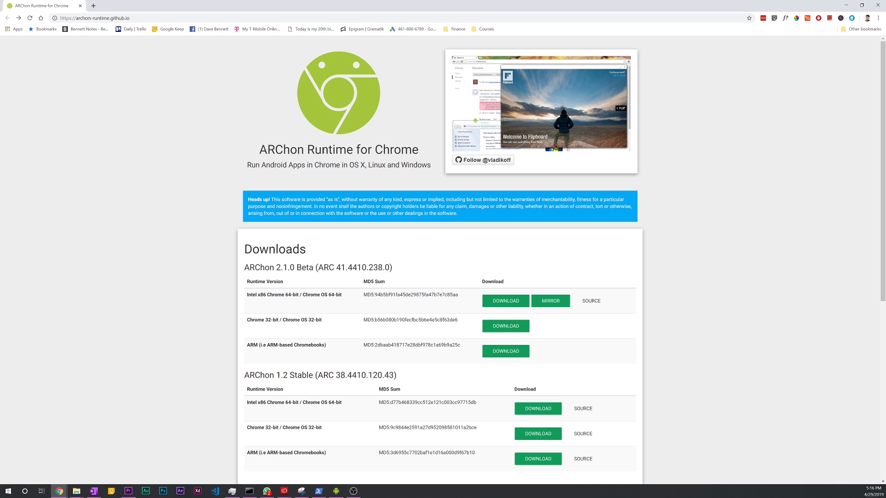
{"action": "scroll", "coordinate": [336, 158], "scroll_direction": "down", "scroll_amount": 2}
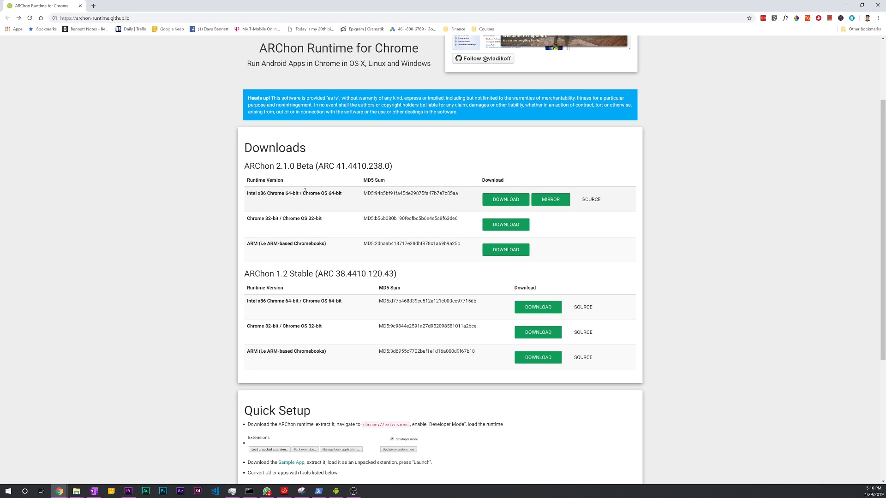
{"action": "scroll", "coordinate": [305, 190], "scroll_direction": "down", "scroll_amount": 1}
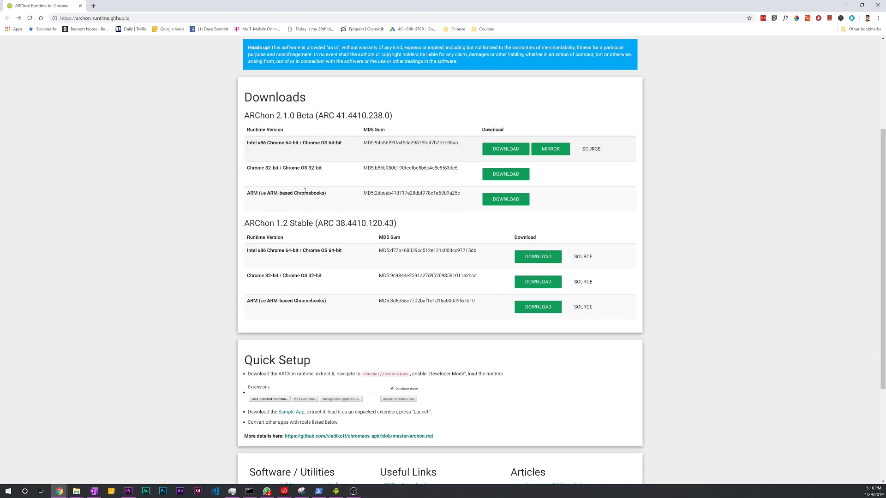
{"action": "left_click", "coordinate": [511, 151]}
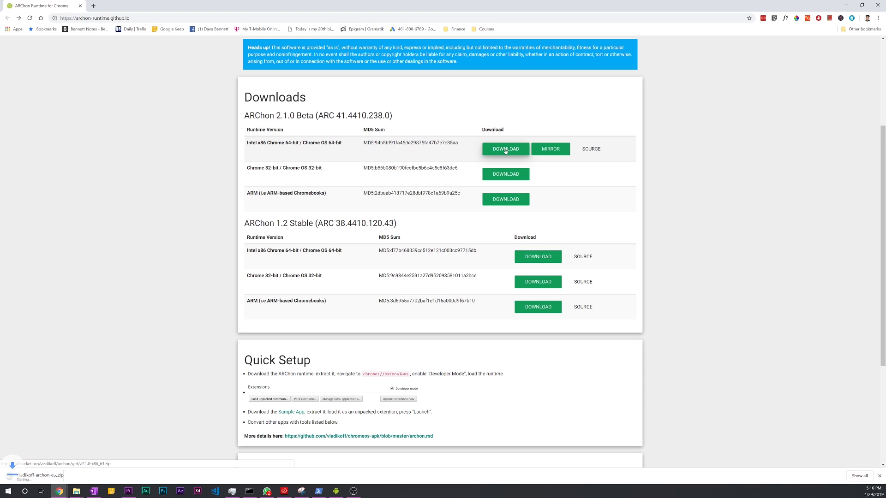
{"action": "left_click", "coordinate": [72, 477]}
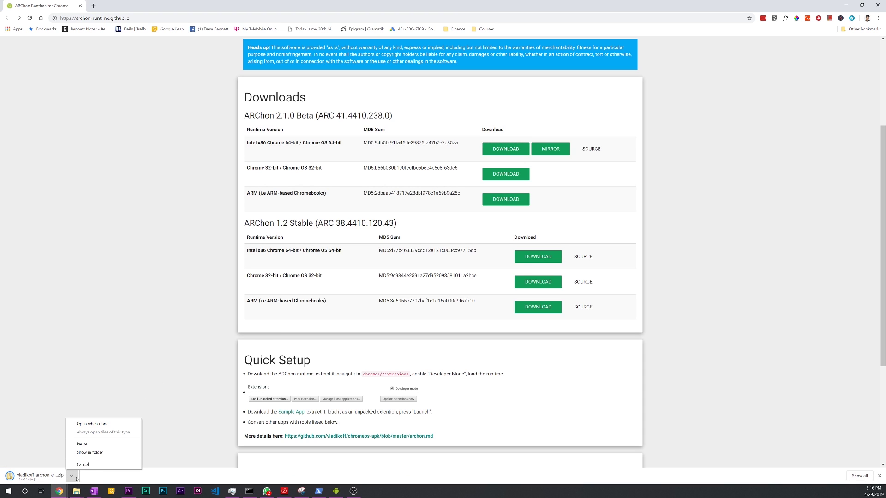
Paste the downloaded ARChon zip into E:\projects\android-app-conversion
{"action": "left_click", "coordinate": [90, 453]}
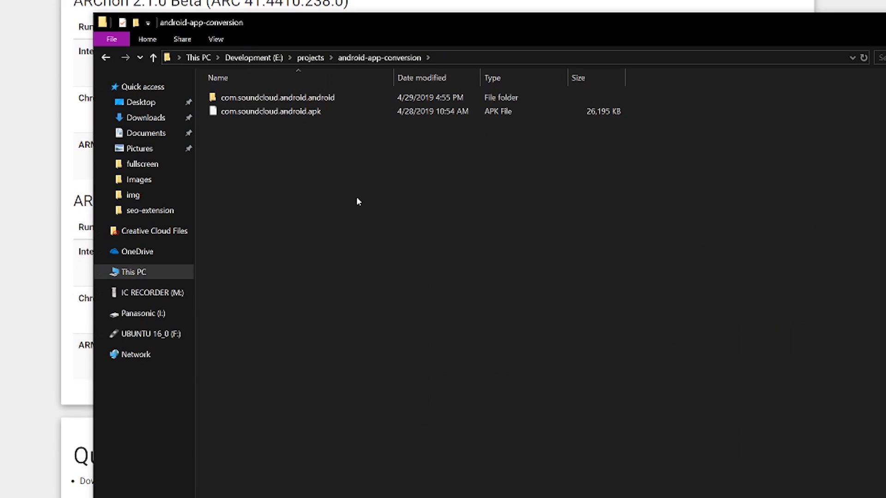
{"action": "right_click", "coordinate": [356, 197]}
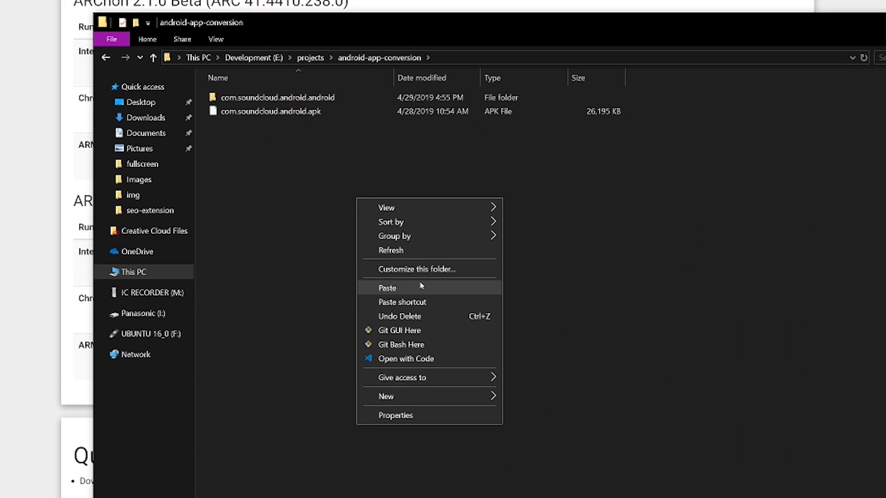
{"action": "left_click", "coordinate": [418, 285]}
Extract the zip with 7-Zip to its own folder and browse the runtime's 48 files
{"action": "right_click", "coordinate": [305, 129]}
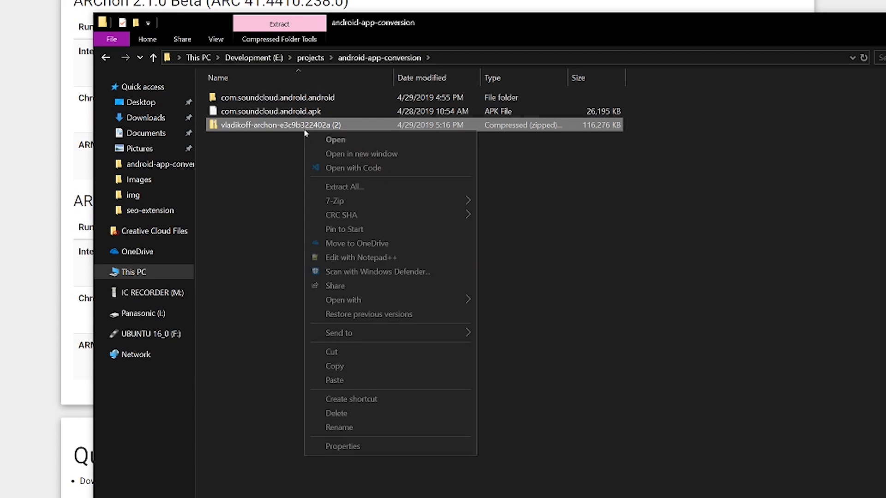
{"action": "mouse_move", "coordinate": [431, 201]}
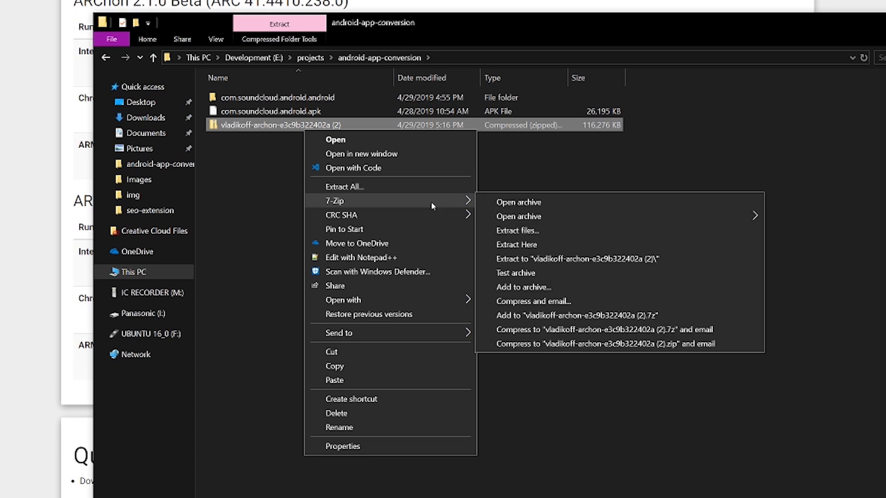
{"action": "left_click", "coordinate": [630, 259]}
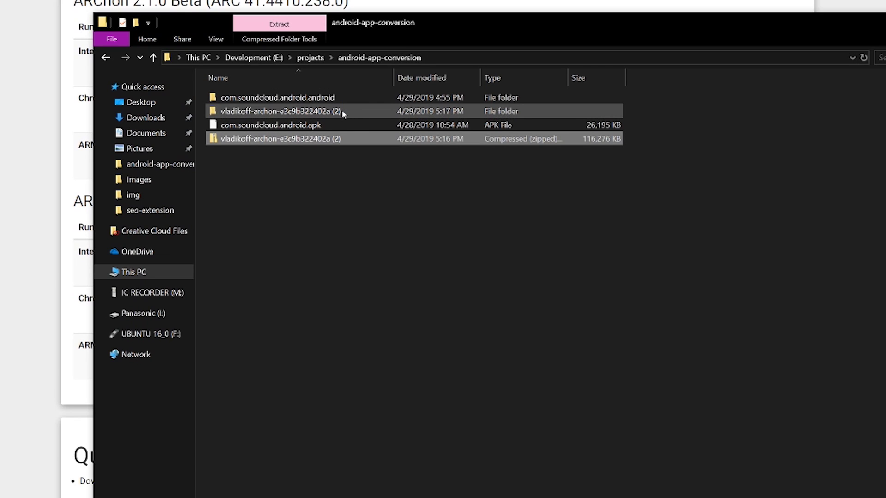
{"action": "double_click", "coordinate": [342, 113]}
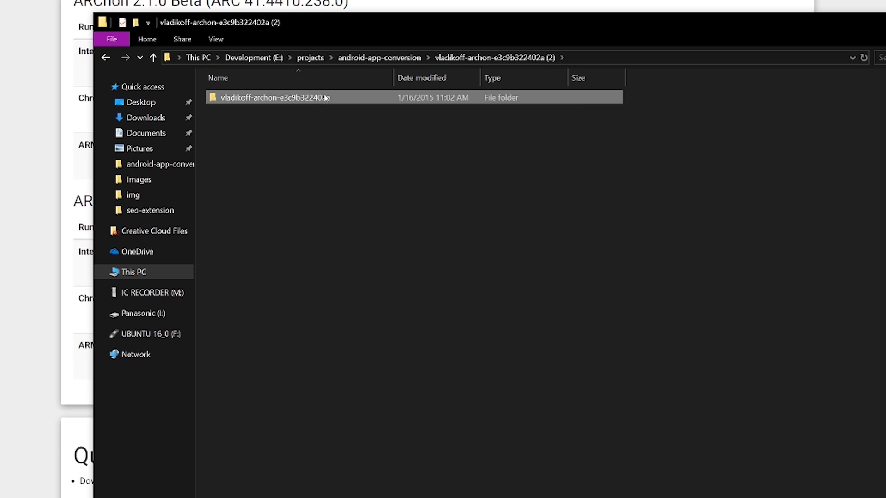
{"action": "double_click", "coordinate": [325, 97]}
{"action": "scroll", "coordinate": [360, 276], "scroll_direction": "down", "scroll_amount": 5}
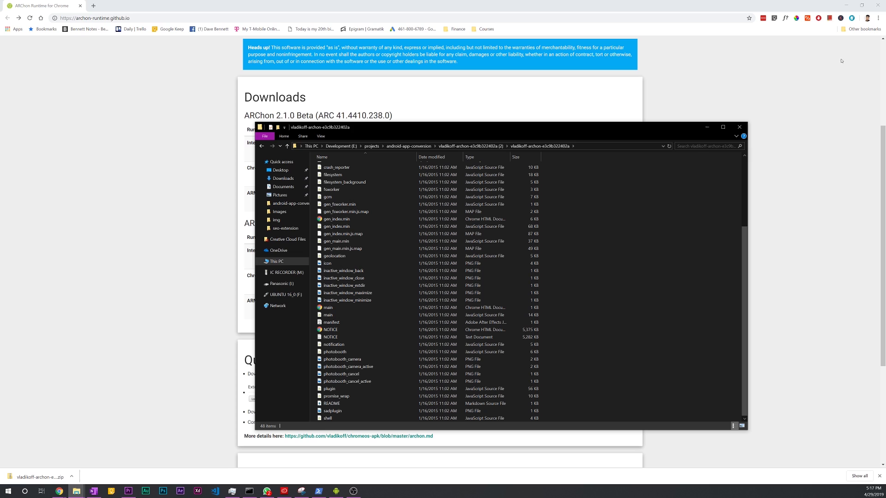
In Extensions, browse Load unpacked to the extracted ARChon runtime folder, then cancel
{"action": "left_click", "coordinate": [878, 18]}
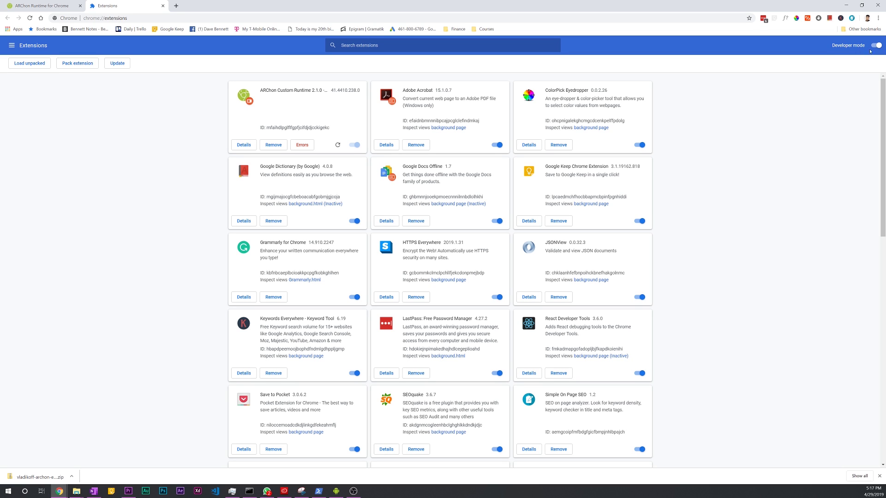
{"action": "left_click", "coordinate": [27, 65]}
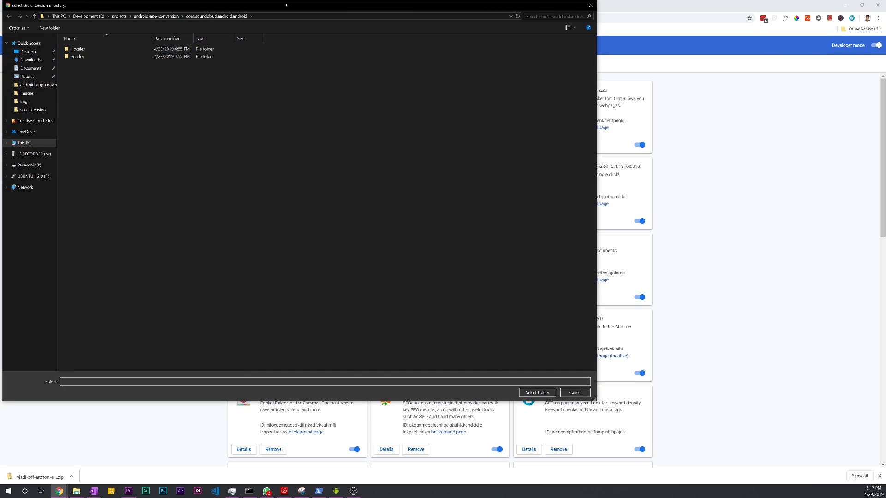
{"action": "left_click_drag", "start_coordinate": [286, 5], "coordinate": [498, 82]}
{"action": "left_click", "coordinate": [371, 94]}
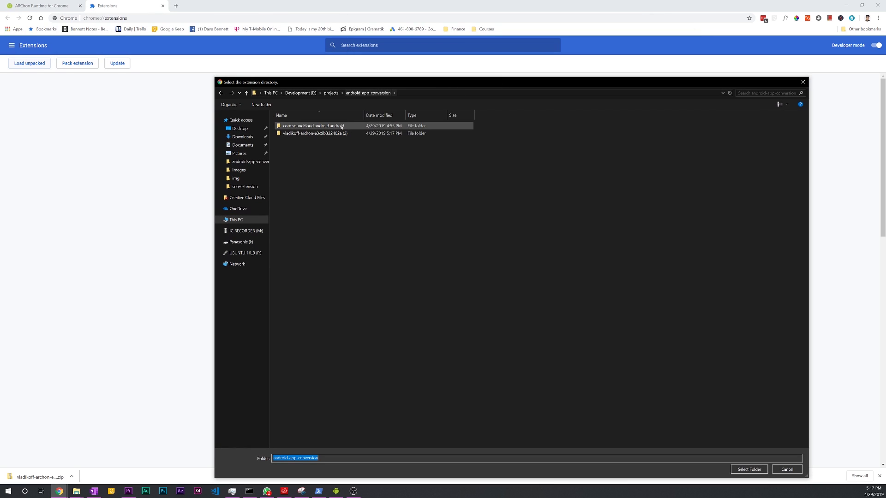
{"action": "double_click", "coordinate": [327, 133]}
{"action": "left_click", "coordinate": [328, 129]}
{"action": "double_click", "coordinate": [329, 127]}
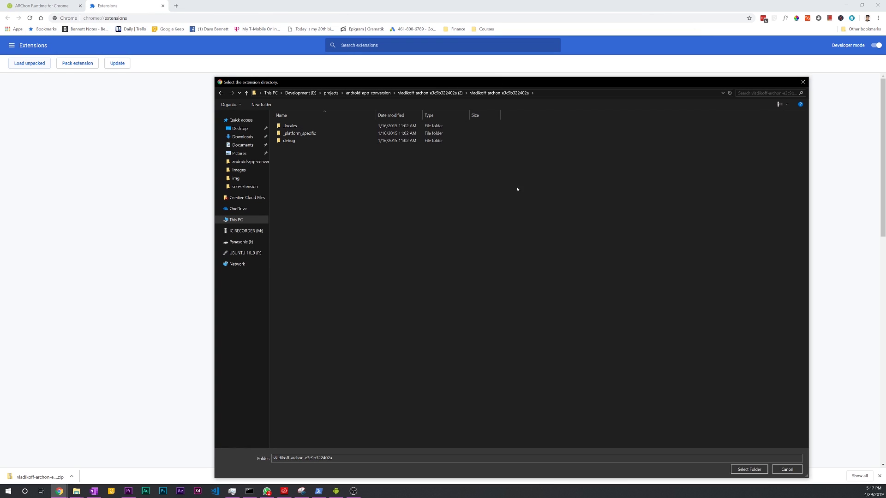
{"action": "left_click", "coordinate": [787, 469]}
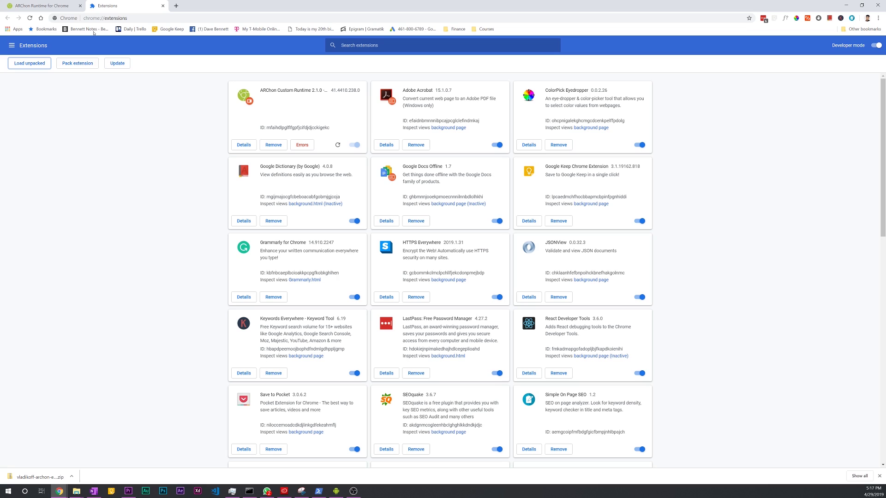
Check the ARChon Custom Runtime 2.1.0 name and version, then return to the ARChon page
{"action": "triple_click", "coordinate": [258, 90]}
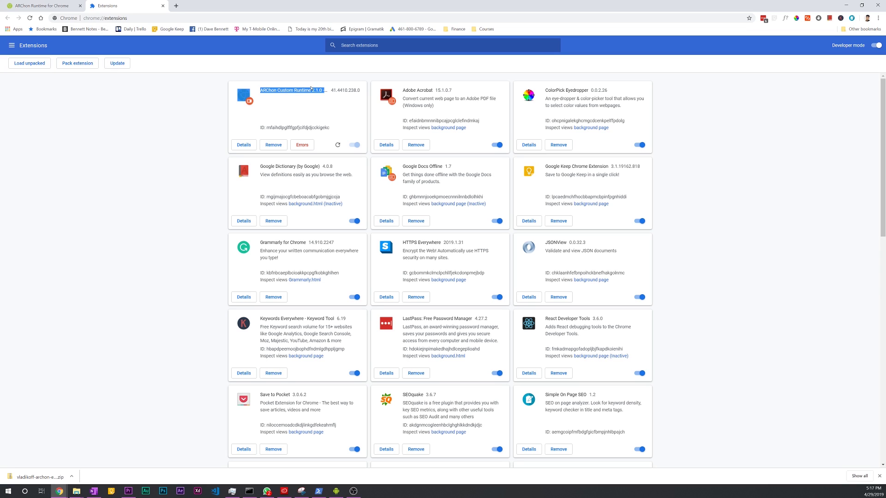
{"action": "left_click_drag", "start_coordinate": [319, 90], "coordinate": [321, 89]}
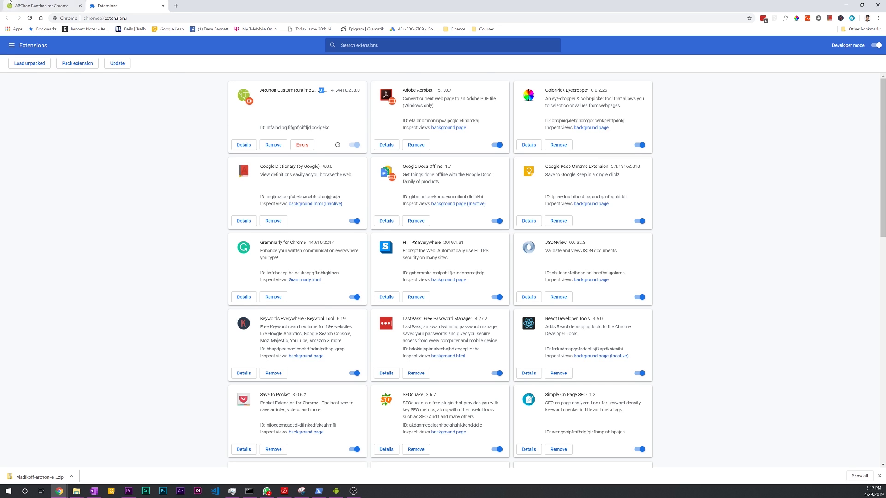
{"action": "left_click", "coordinate": [9, 2]}
Download the 2048 Sample App zip and open its extracted com.uberspot.a2048.android folder
{"action": "scroll", "coordinate": [213, 200], "scroll_direction": "down", "scroll_amount": 3}
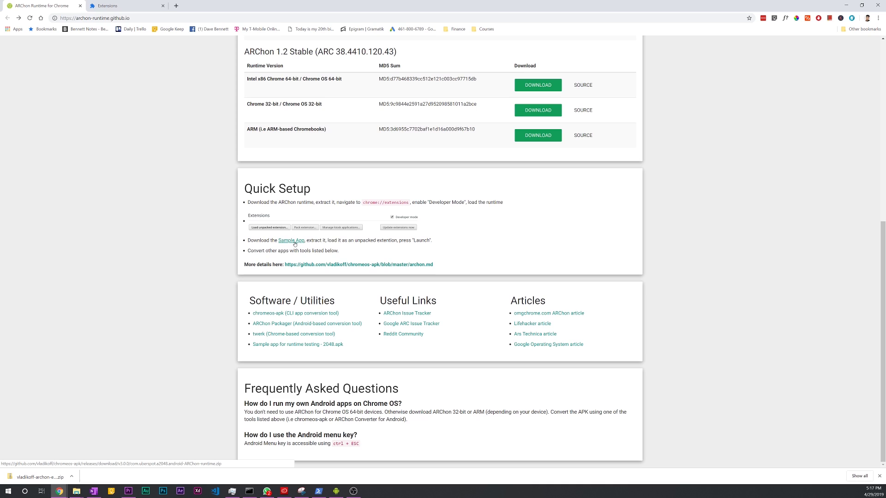
{"action": "right_click", "coordinate": [295, 244]}
{"action": "left_click", "coordinate": [314, 249]}
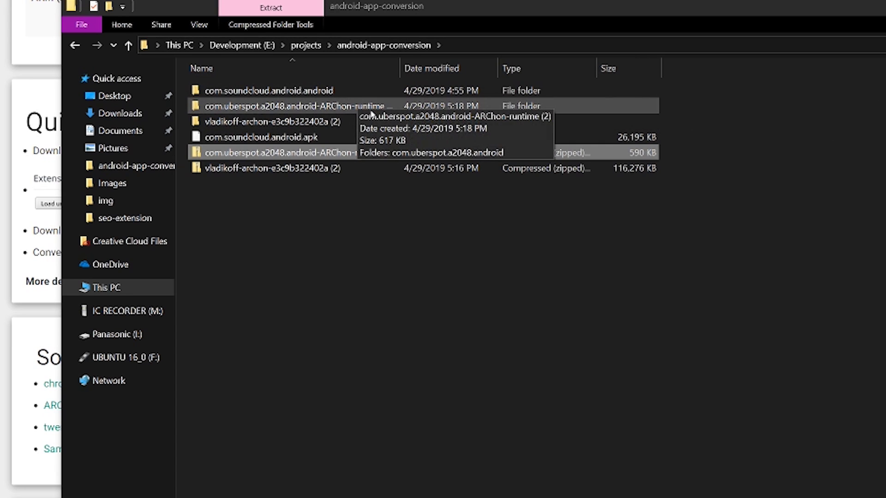
{"action": "double_click", "coordinate": [371, 113]}
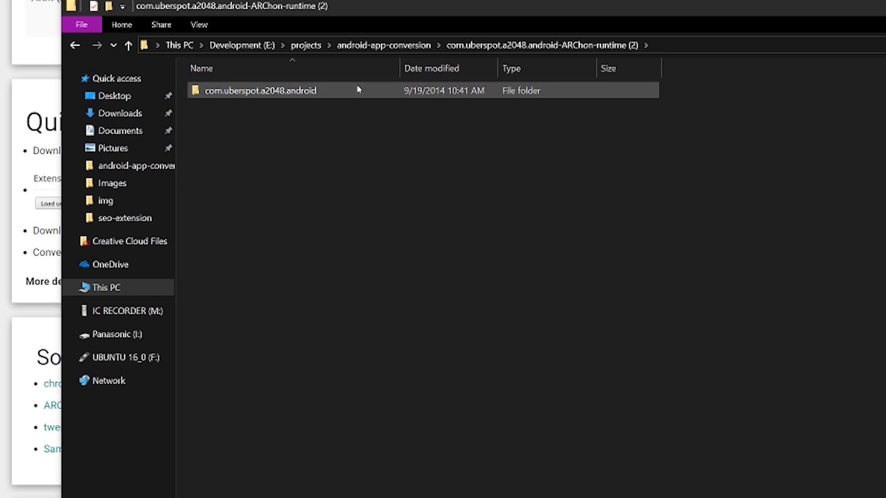
{"action": "double_click", "coordinate": [358, 89]}
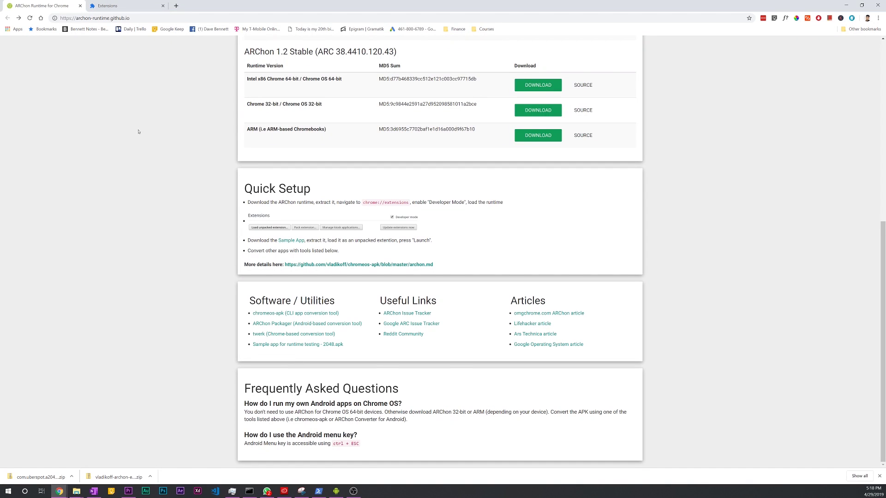
Load com.uberspot.a2048.android unpacked and confirm com.uberspot.a2048 version 1337 under Chrome Apps
{"action": "left_click", "coordinate": [103, 4]}
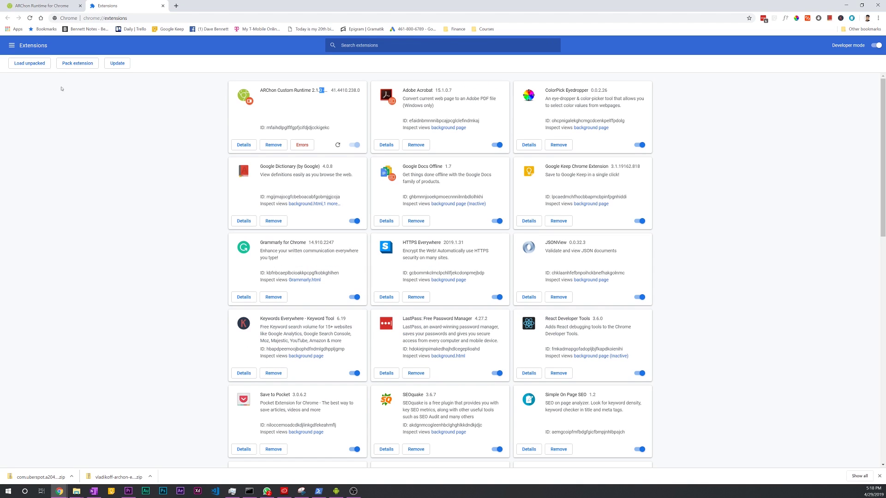
{"action": "left_click", "coordinate": [38, 66]}
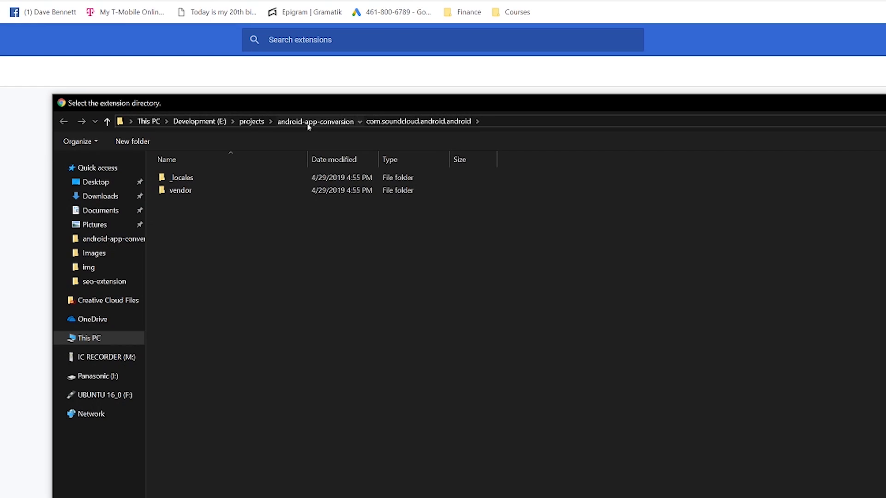
{"action": "left_click", "coordinate": [363, 94]}
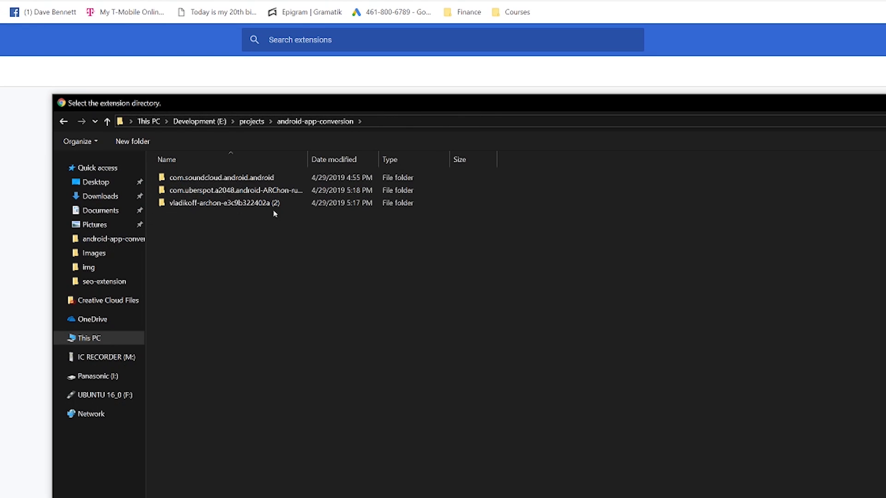
{"action": "double_click", "coordinate": [245, 190]}
{"action": "double_click", "coordinate": [253, 179]}
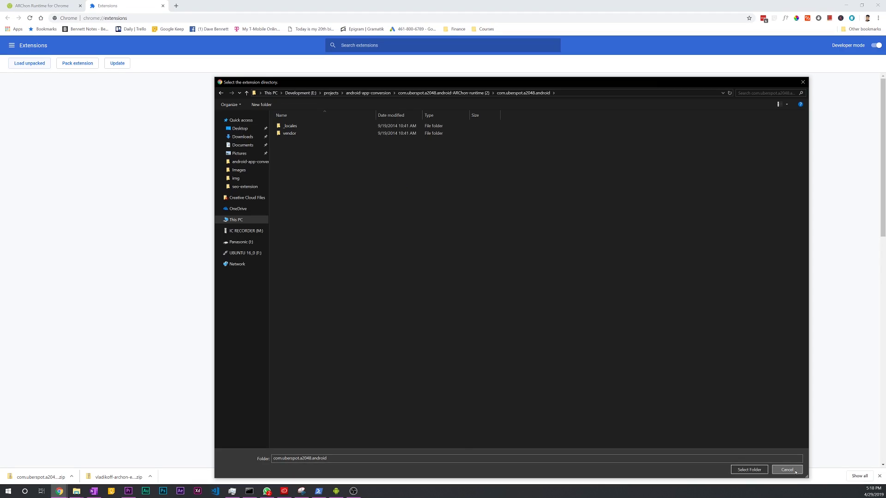
{"action": "left_click", "coordinate": [749, 469]}
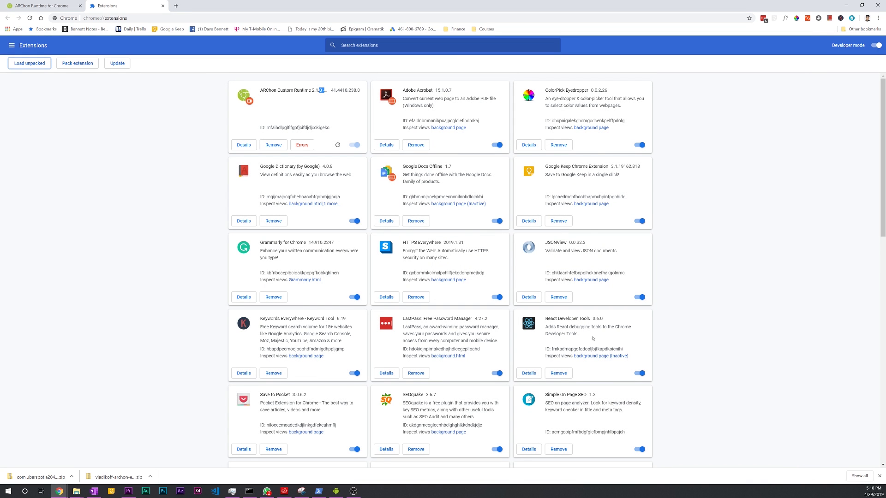
{"action": "scroll", "coordinate": [592, 338], "scroll_direction": "down", "scroll_amount": 12}
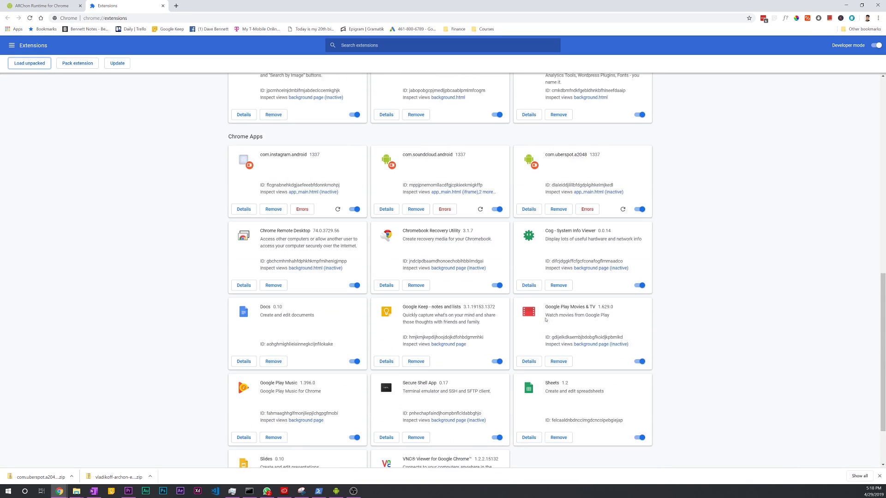
{"action": "scroll", "coordinate": [545, 320], "scroll_direction": "up", "scroll_amount": 2}
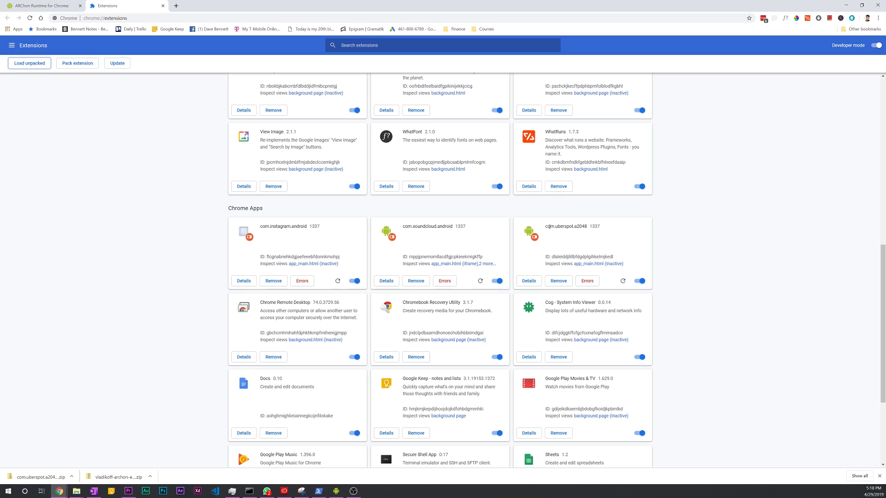
{"action": "double_click", "coordinate": [580, 226]}
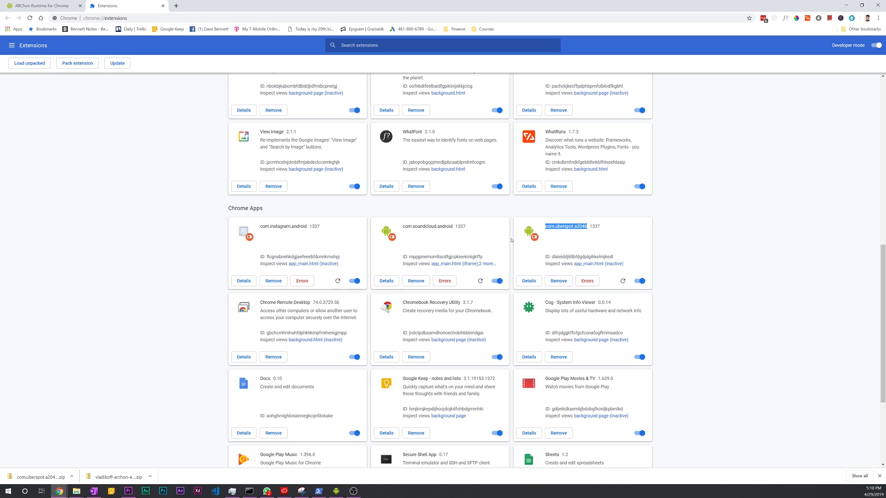
Launch com.uberspot.a2048 from the Apps page in a new tab, then close the 2048 window
{"action": "left_click", "coordinate": [176, 5]}
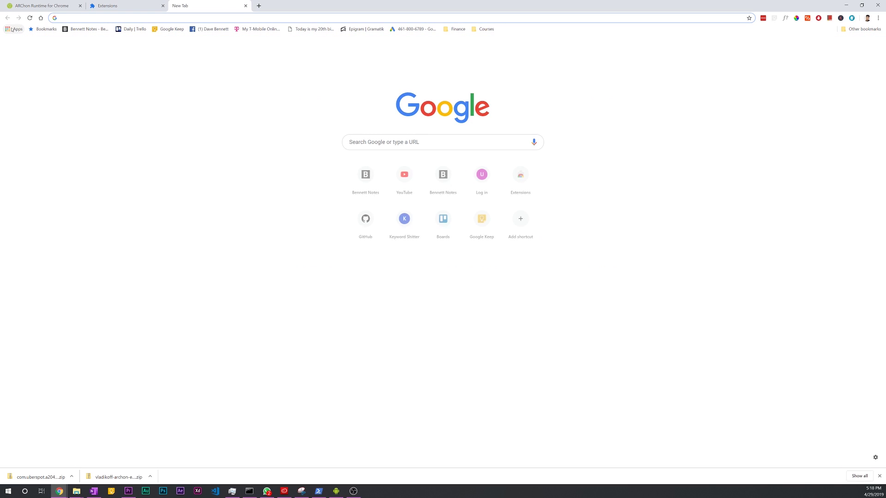
{"action": "left_click", "coordinate": [16, 28]}
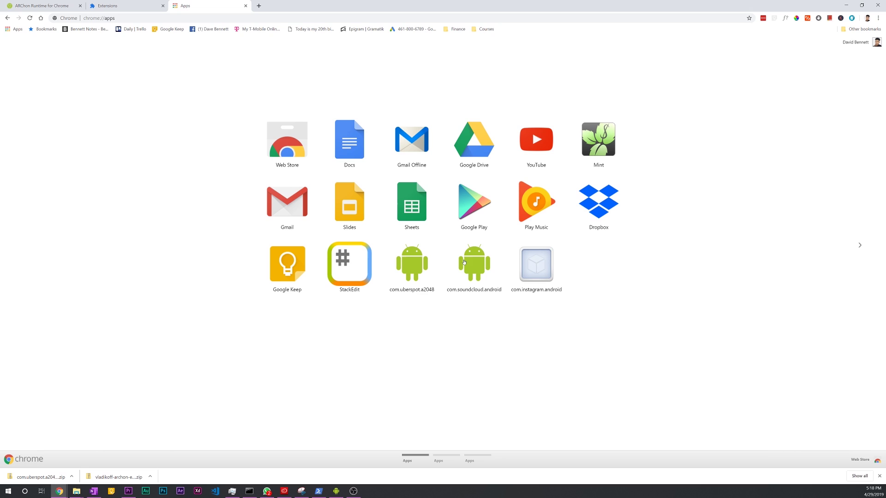
{"action": "left_click", "coordinate": [405, 261]}
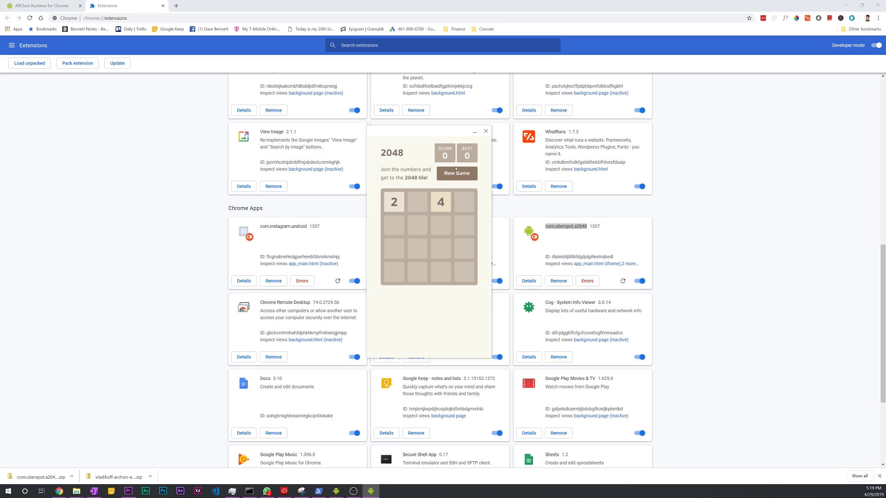
{"action": "left_click", "coordinate": [485, 131]}
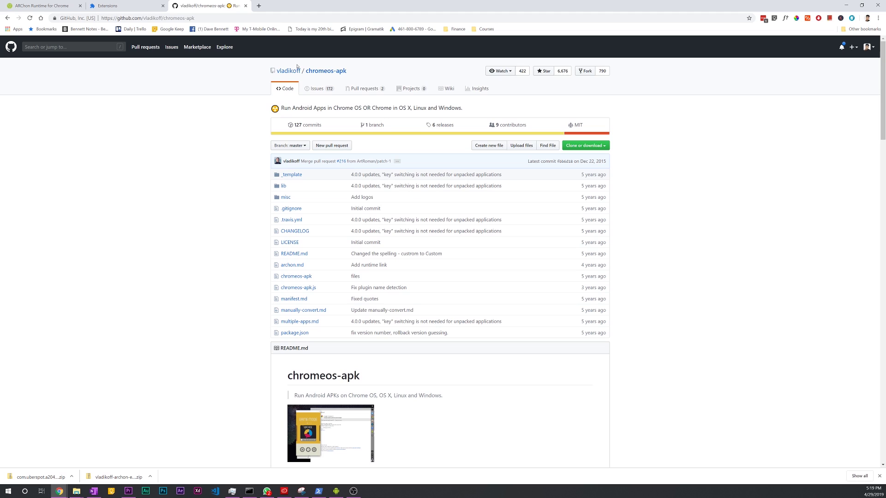
Read the chromeos-apk README's Setup and Usage sections, then return to the GitHub tab
{"action": "scroll", "coordinate": [320, 221], "scroll_direction": "down", "scroll_amount": 7}
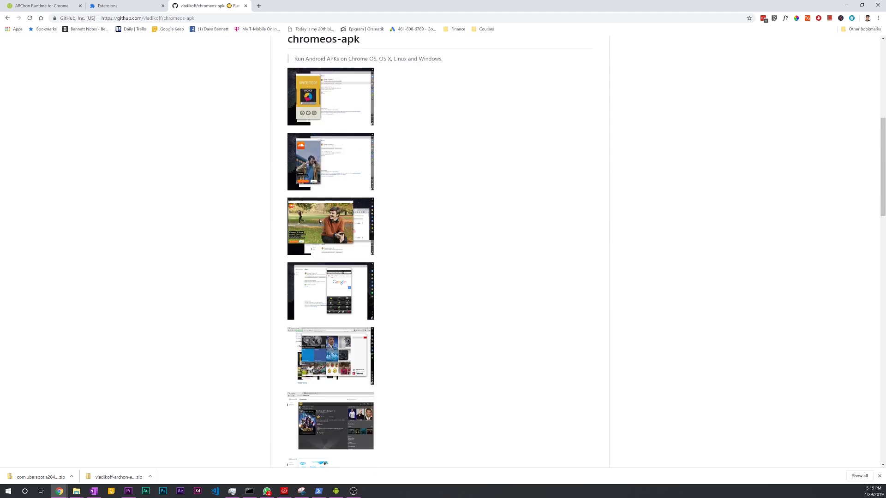
{"action": "scroll", "coordinate": [320, 222], "scroll_direction": "down", "scroll_amount": 3}
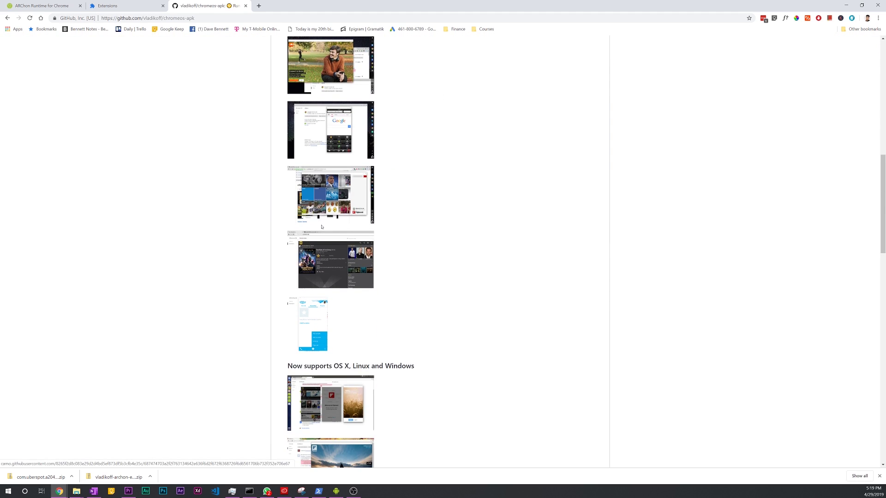
{"action": "scroll", "coordinate": [321, 227], "scroll_direction": "down", "scroll_amount": 7}
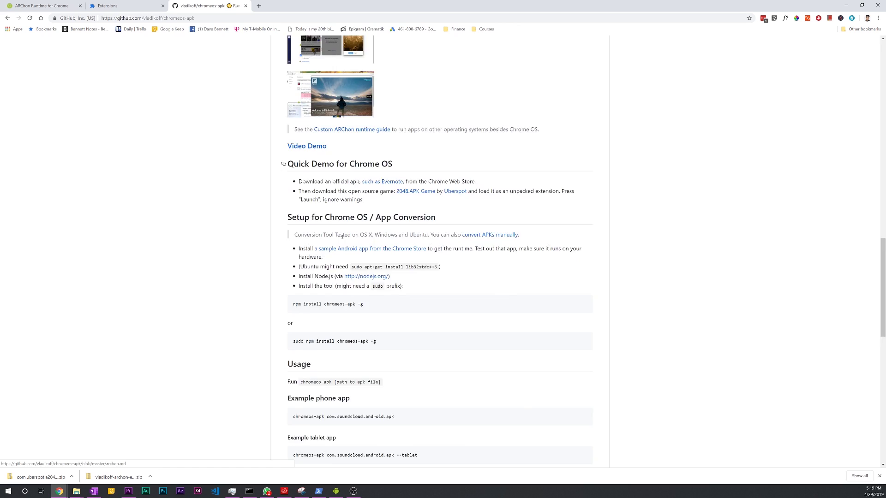
{"action": "scroll", "coordinate": [343, 235], "scroll_direction": "down", "scroll_amount": 4}
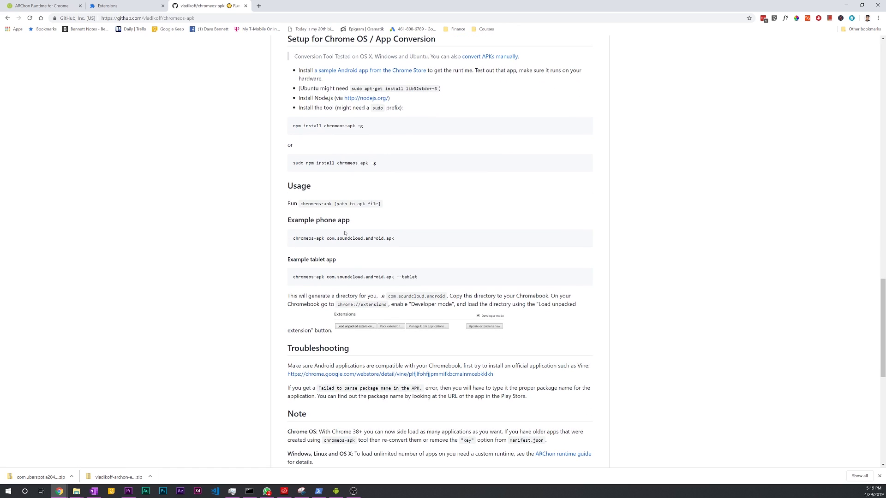
{"action": "scroll", "coordinate": [346, 230], "scroll_direction": "up", "scroll_amount": 2}
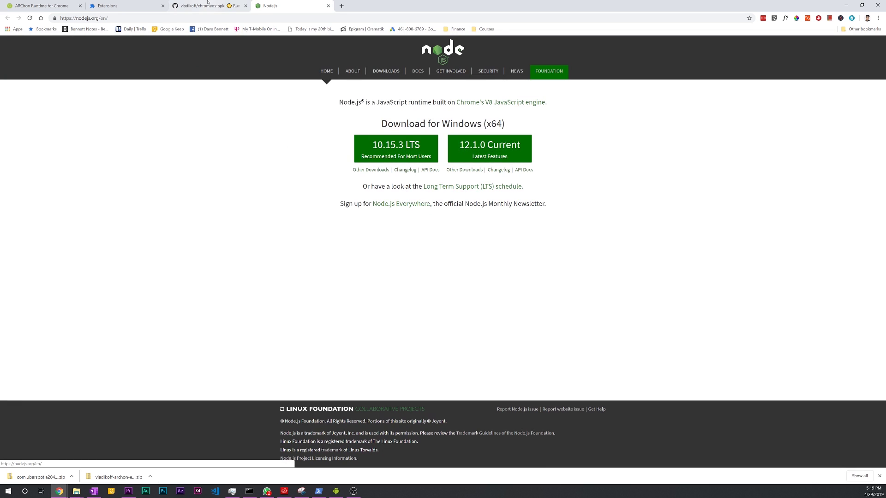
{"action": "left_click", "coordinate": [208, 4]}
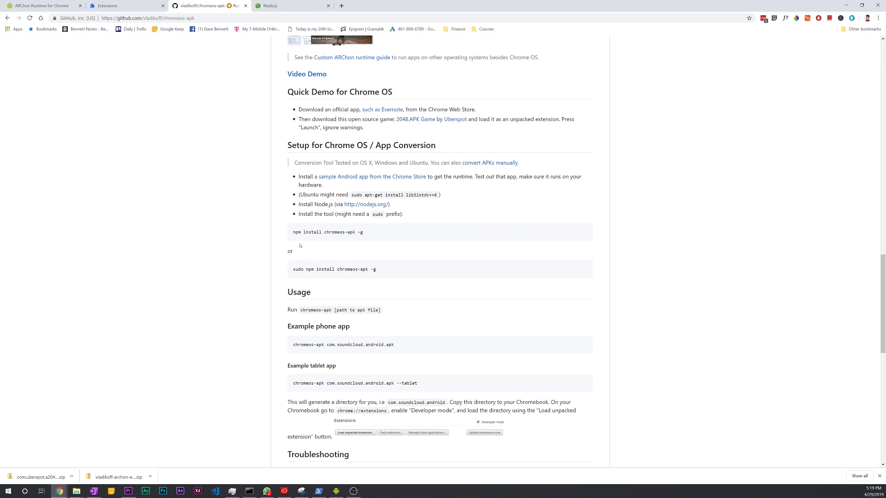
Copy 'npm install chromeos-apk -g' from the README
{"action": "left_click_drag", "start_coordinate": [331, 233], "coordinate": [340, 233]}
{"action": "left_click", "coordinate": [378, 235]}
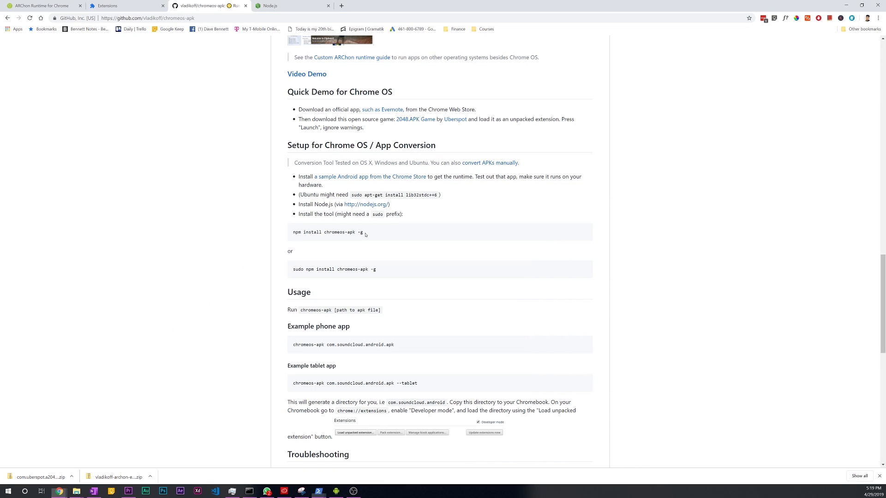
{"action": "left_click_drag", "start_coordinate": [365, 235], "coordinate": [293, 233]}
{"action": "right_click", "coordinate": [295, 232]}
{"action": "left_click", "coordinate": [314, 240]}
{"action": "left_click", "coordinate": [266, 278]}
{"action": "key", "text": "alt+Tab"}
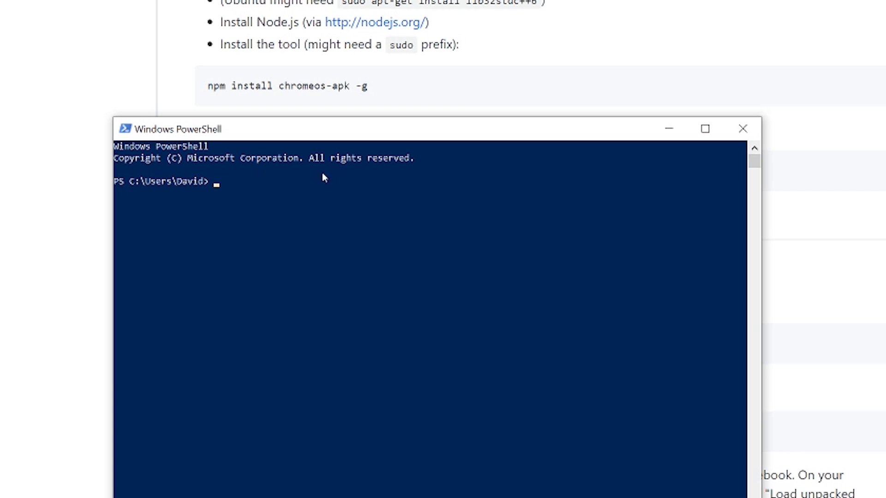
{"action": "key", "text": "ctrl+v"}
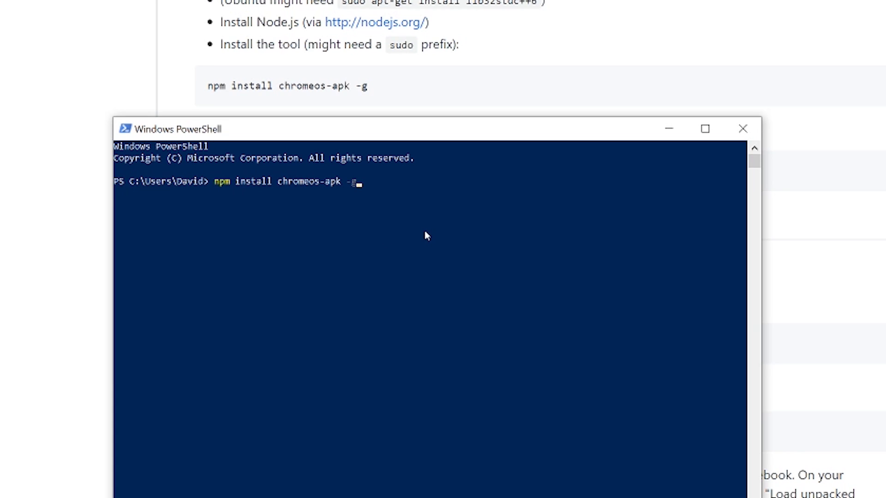
{"action": "key", "text": "Return"}
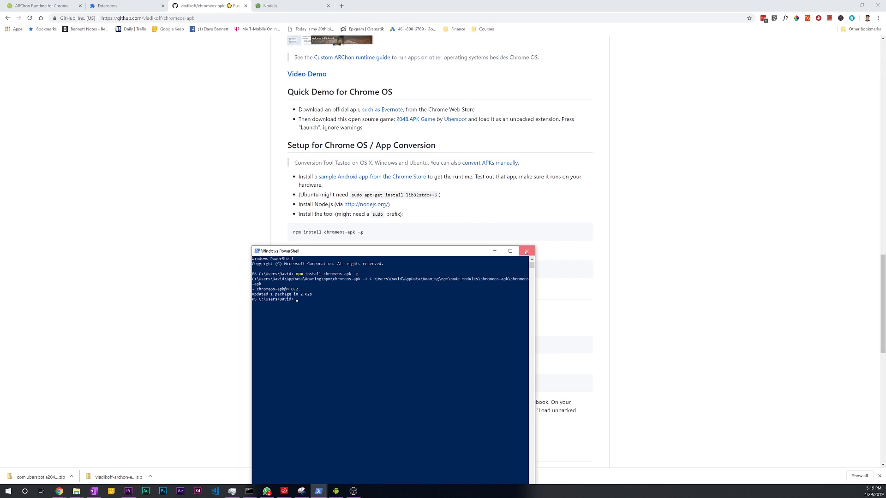
{"action": "left_click", "coordinate": [526, 252]}
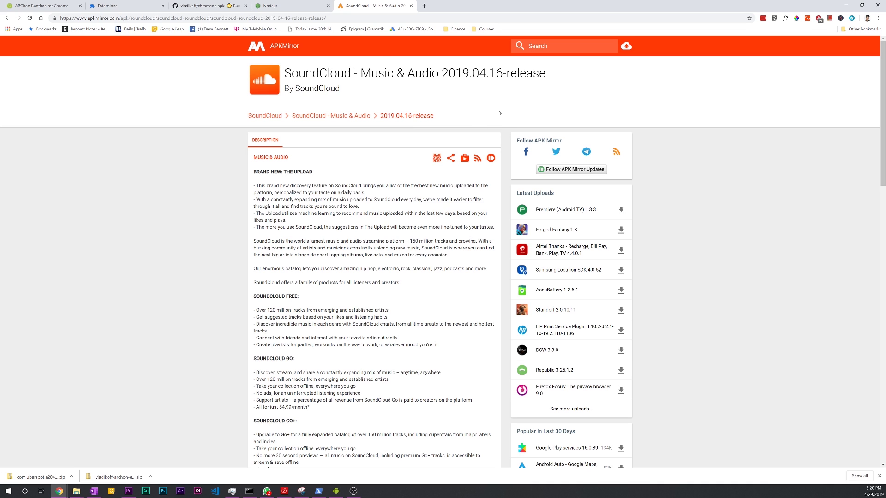
Look over APKMirror's SoundCloud - Music & Audio 2019.04.16-release page
{"action": "scroll", "coordinate": [379, 236], "scroll_direction": "down", "scroll_amount": 5}
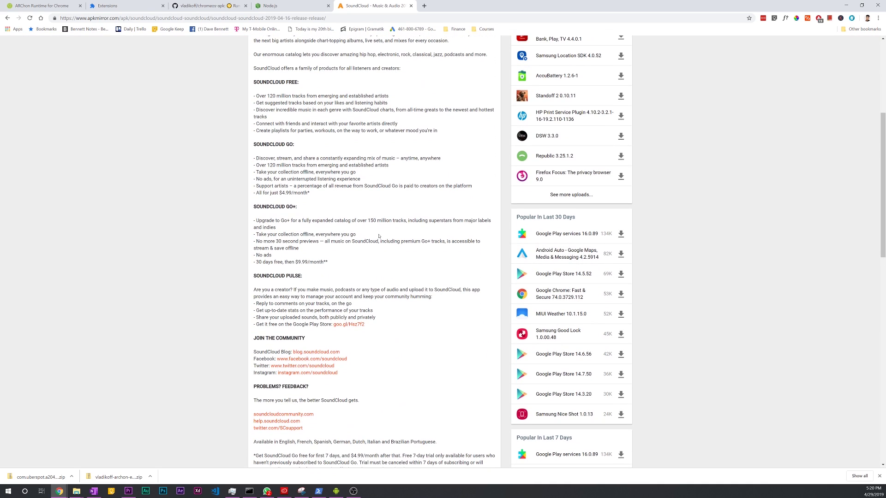
{"action": "scroll", "coordinate": [378, 236], "scroll_direction": "down", "scroll_amount": 4}
{"action": "mouse_move", "coordinate": [77, 491]}
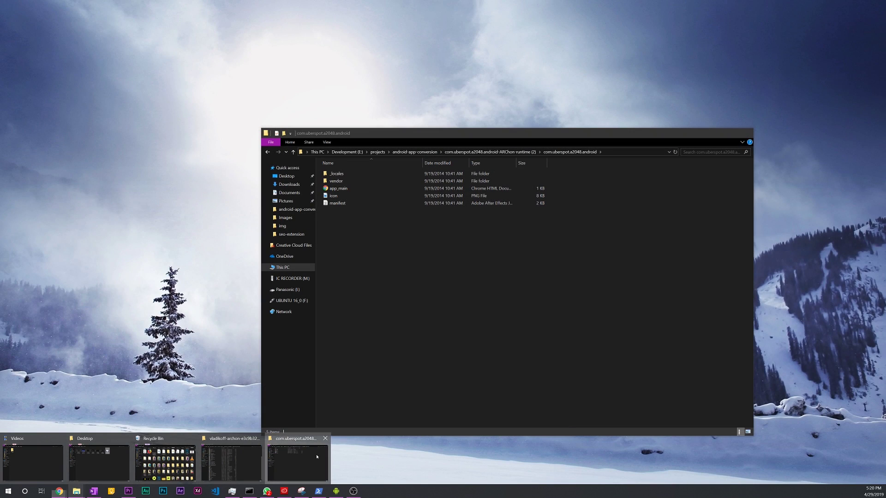
Open a PowerShell console in the android-app-conversion folder containing com.soundcloud.android.apk
{"action": "left_click", "coordinate": [317, 456]}
{"action": "left_click", "coordinate": [414, 152]}
{"action": "left_click_drag", "start_coordinate": [422, 142], "coordinate": [334, 89]}
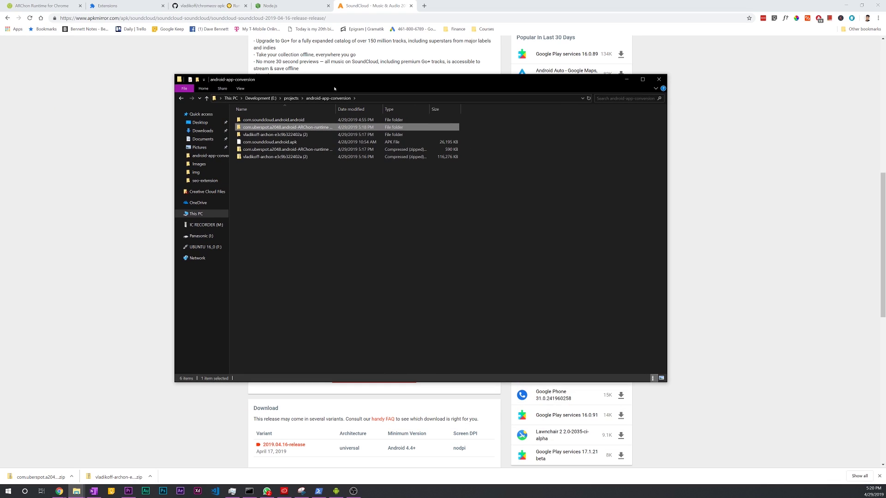
{"action": "left_click", "coordinate": [286, 144]}
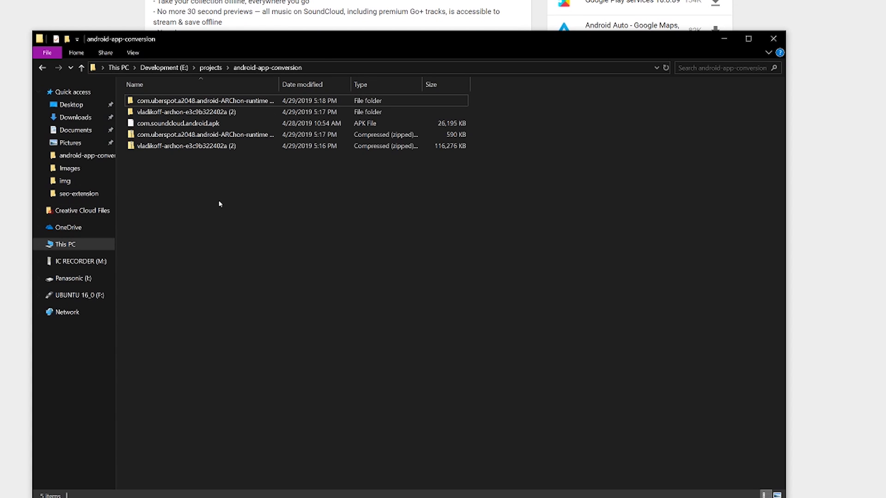
{"action": "right_click", "coordinate": [297, 187]}
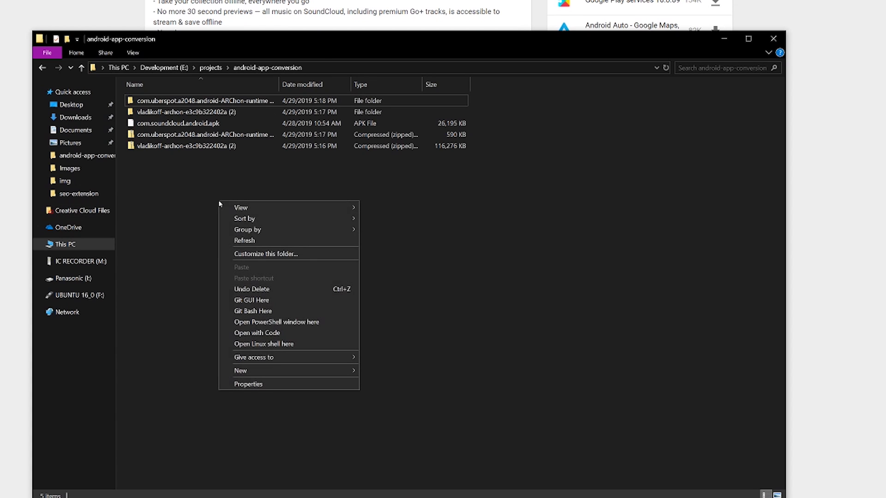
{"action": "left_click", "coordinate": [306, 322]}
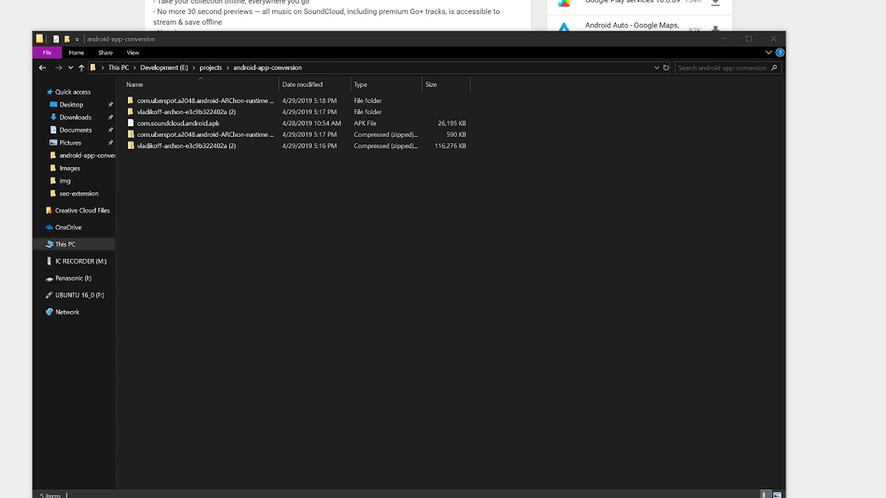
{"action": "left_click_drag", "start_coordinate": [600, 191], "coordinate": [274, 177]}
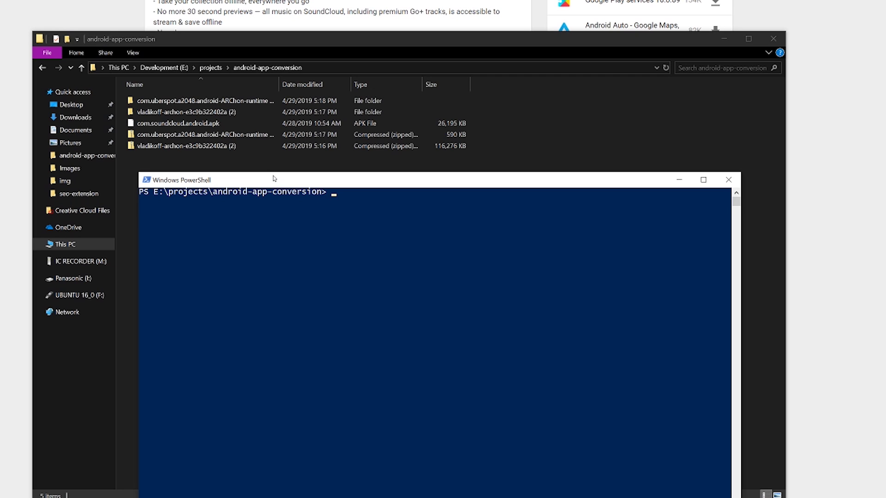
Run chromeos-apk on .\com.soundcloud.android.apk to create com.soundcloud.android.android
{"action": "key", "text": "Up"}
{"action": "key", "text": "Up"}
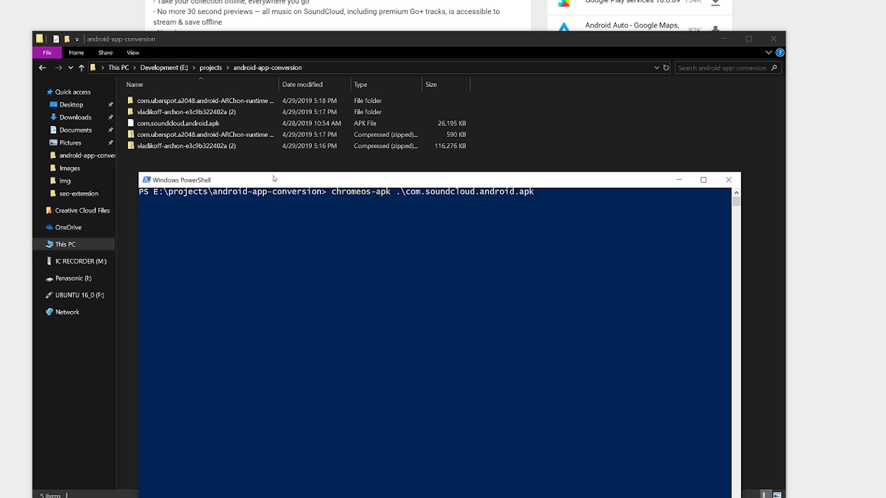
{"action": "key", "text": "BackSpace"}
{"action": "key", "text": "BackSpace"}
{"action": "key", "text": "BackSpace"}
{"action": "key", "text": "BackSpace"}
{"action": "key", "text": "BackSpace"}
{"action": "key", "text": "BackSpace"}
{"action": "key", "text": "BackSpace"}
{"action": "key", "text": "BackSpace"}
{"action": "key", "text": "BackSpace"}
{"action": "key", "text": "BackSpace"}
{"action": "key", "text": "BackSpace"}
{"action": "key", "text": "BackSpace"}
{"action": "key", "text": "BackSpace"}
{"action": "key", "text": "BackSpace"}
{"action": "key", "text": "BackSpace"}
{"action": "key", "text": "BackSpace"}
{"action": "key", "text": "BackSpace"}
{"action": "key", "text": "BackSpace"}
{"action": "key", "text": "BackSpace"}
{"action": "key", "text": "BackSpace"}
{"action": "key", "text": "BackSpace"}
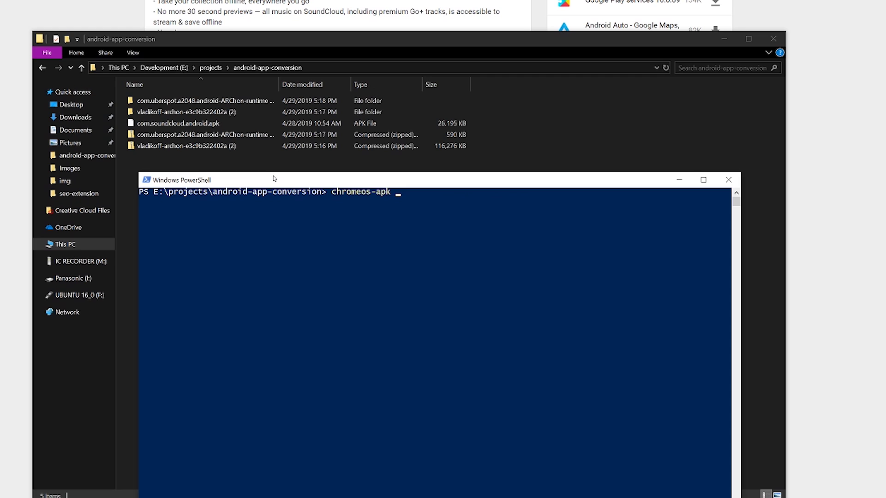
{"action": "type", "text": ".\\com"}
{"action": "key", "text": "Tab"}
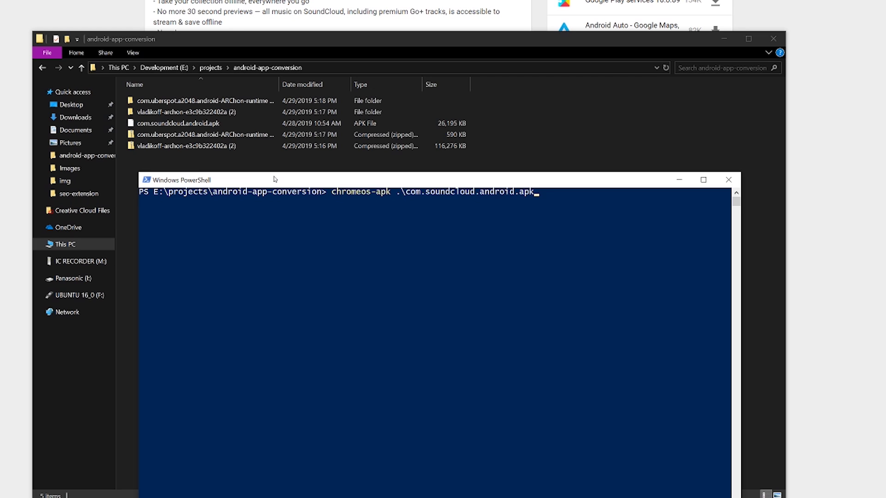
{"action": "key", "text": "Return"}
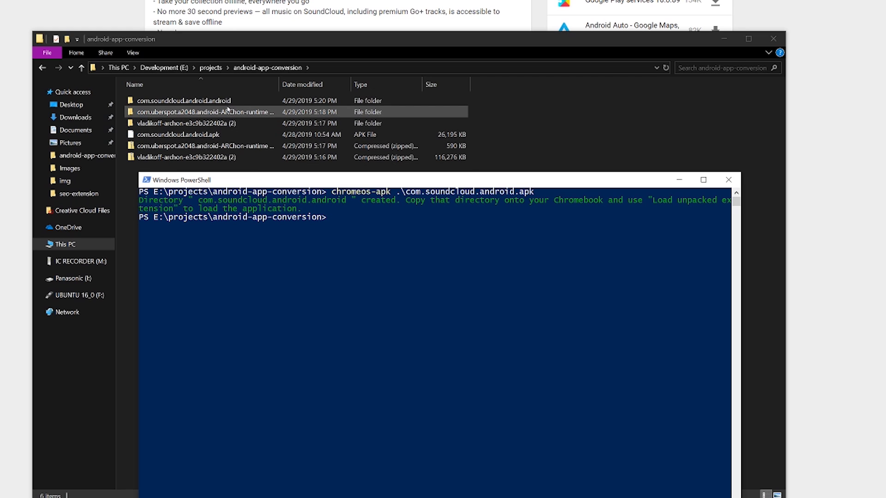
Open manifest.json from the com.soundcloud.android.android folder in Notepad++
{"action": "double_click", "coordinate": [227, 102]}
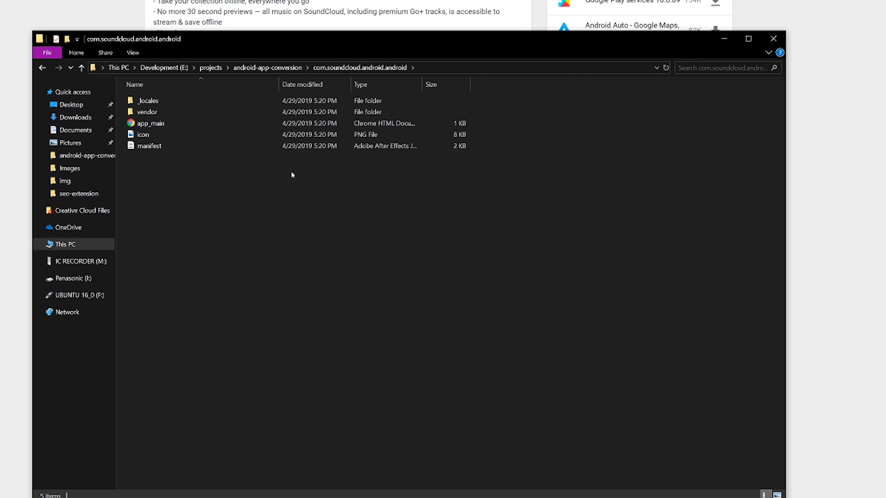
{"action": "right_click", "coordinate": [295, 148]}
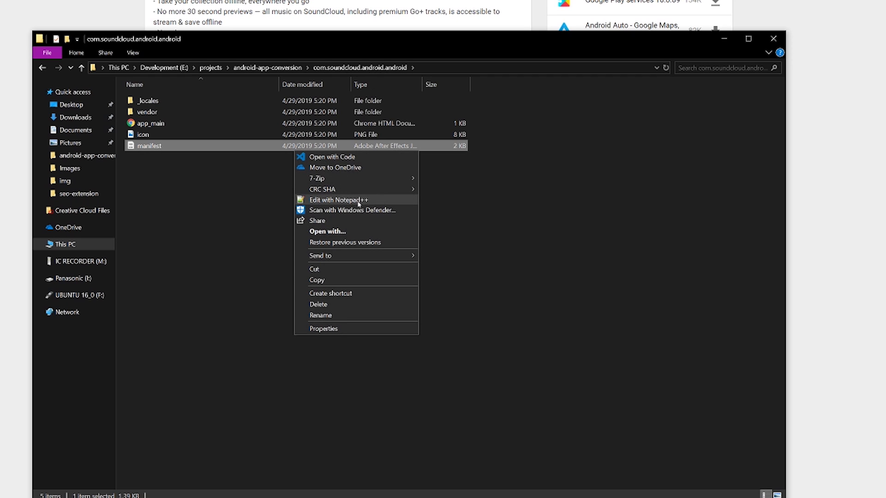
{"action": "left_click", "coordinate": [358, 202]}
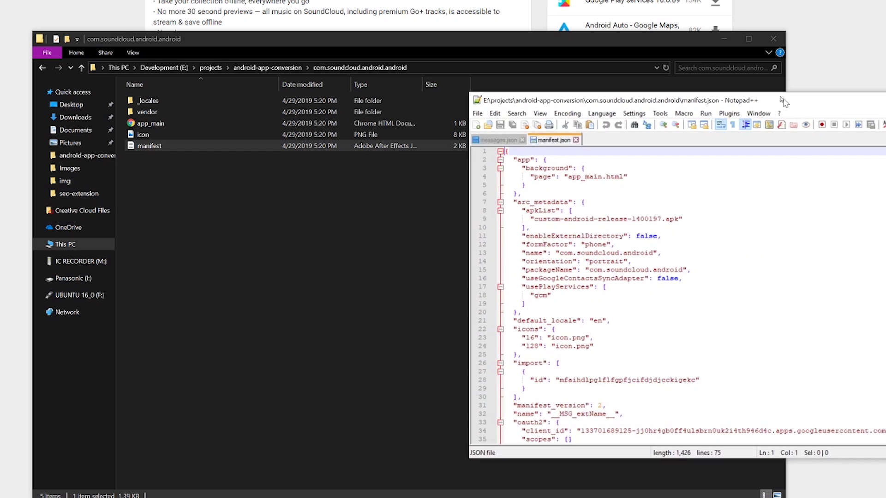
{"action": "left_click_drag", "start_coordinate": [595, 92], "coordinate": [267, 103]}
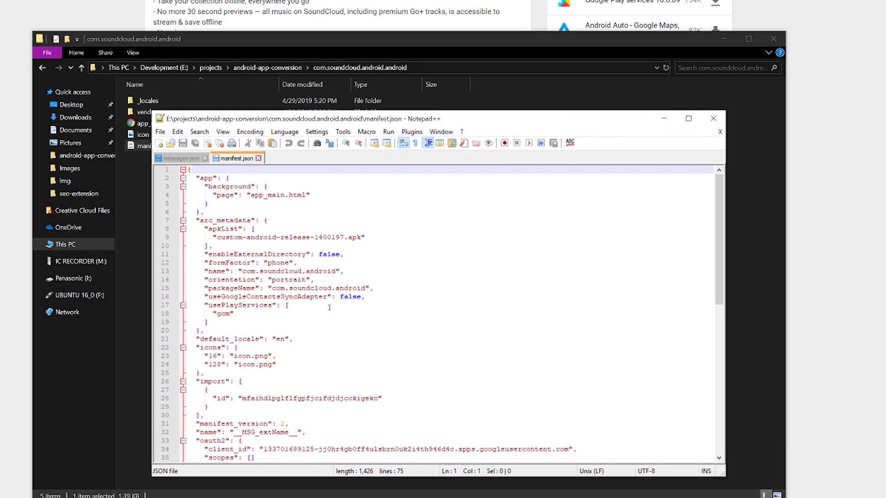
Select the name value com.soundcloud.android on line 13 of the manifest
{"action": "left_click", "coordinate": [247, 266]}
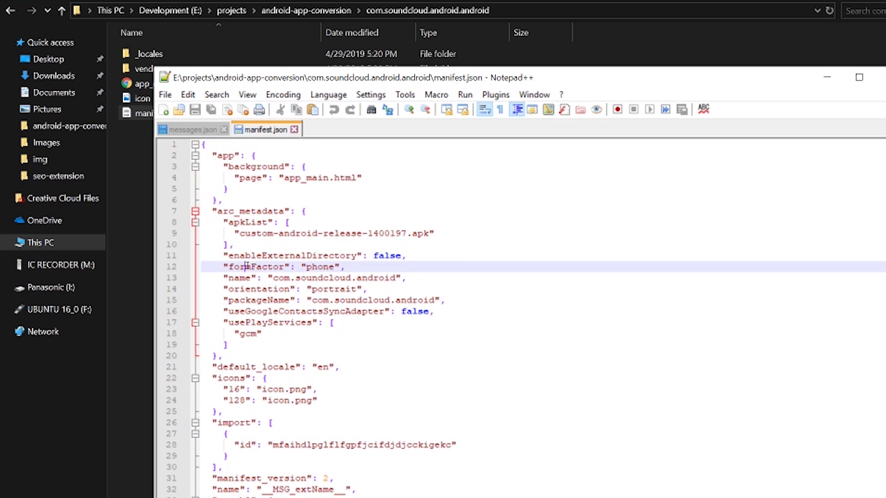
{"action": "left_click", "coordinate": [399, 277]}
{"action": "left_click_drag", "start_coordinate": [395, 277], "coordinate": [275, 277]}
{"action": "key", "text": "ctrl+c"}
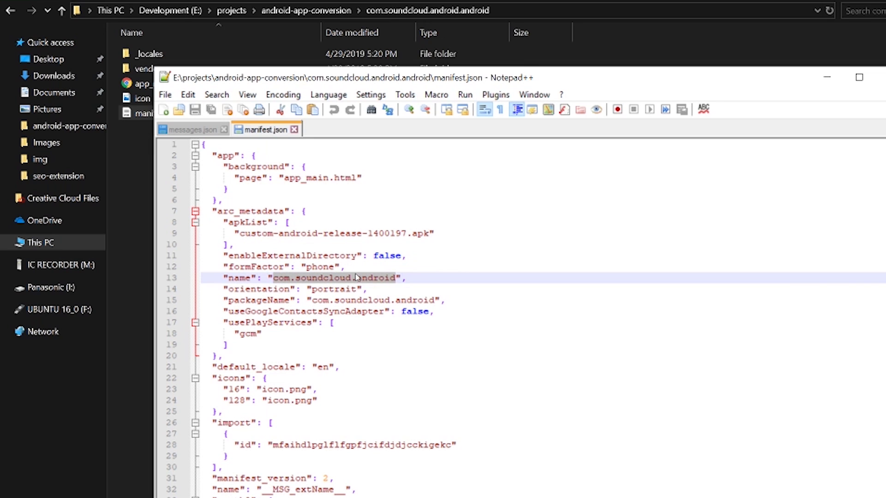
{"action": "scroll", "coordinate": [364, 290], "scroll_direction": "down", "scroll_amount": 3}
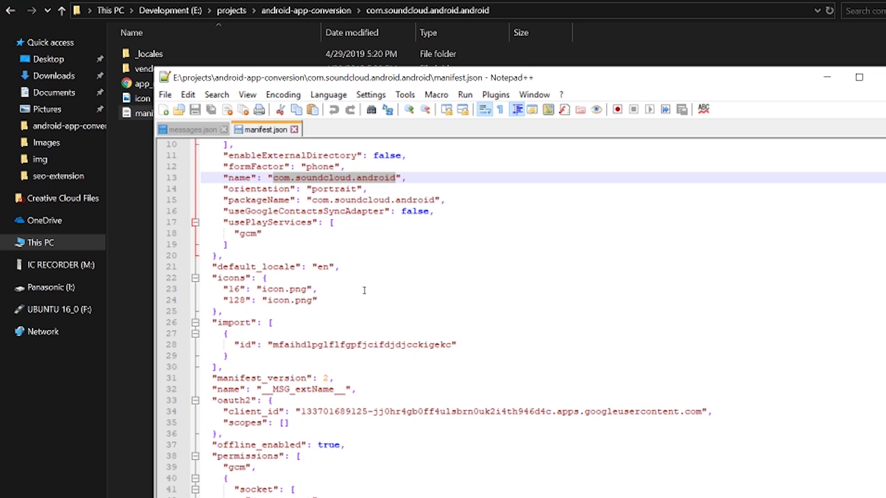
{"action": "scroll", "coordinate": [390, 289], "scroll_direction": "down", "scroll_amount": 6}
{"action": "scroll", "coordinate": [390, 289], "scroll_direction": "up", "scroll_amount": 9}
Open _locales\en\messages.json in Notepad++
{"action": "left_click", "coordinate": [184, 56]}
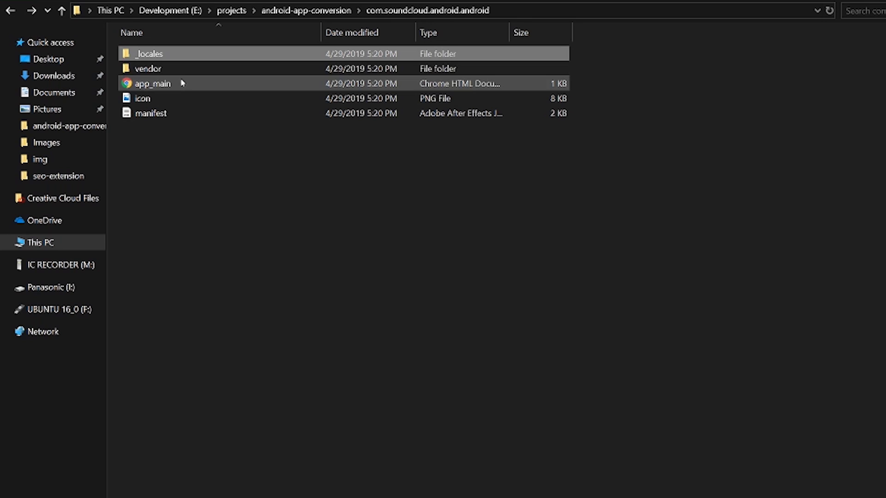
{"action": "double_click", "coordinate": [184, 55]}
{"action": "double_click", "coordinate": [192, 58]}
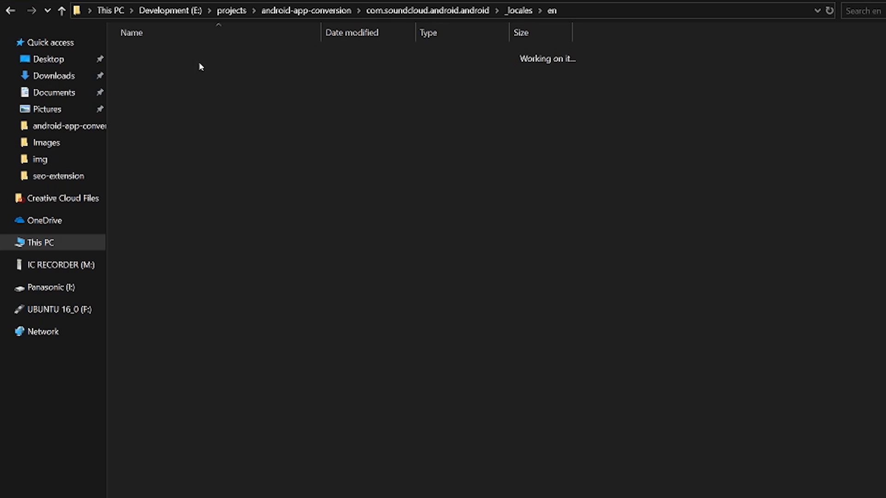
{"action": "right_click", "coordinate": [238, 55]}
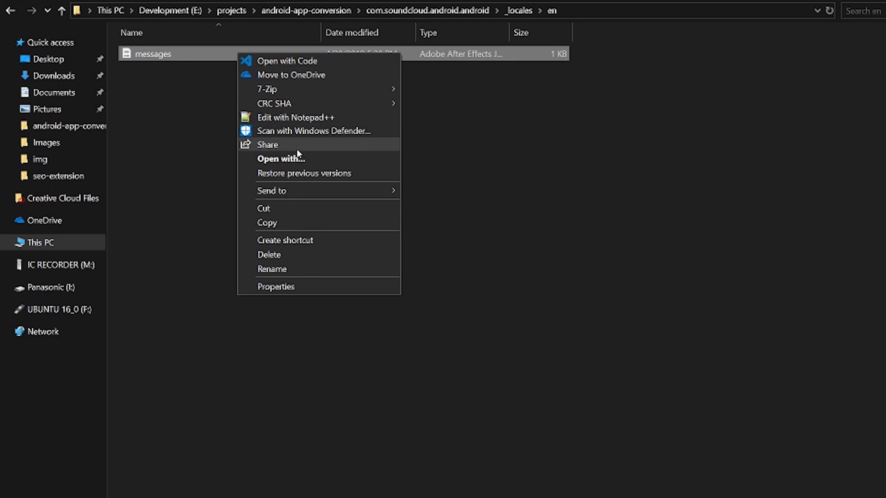
{"action": "left_click", "coordinate": [303, 118]}
Add "message":"com.soundcloud.android" under extName's description and save messages.json
{"action": "left_click", "coordinate": [415, 222]}
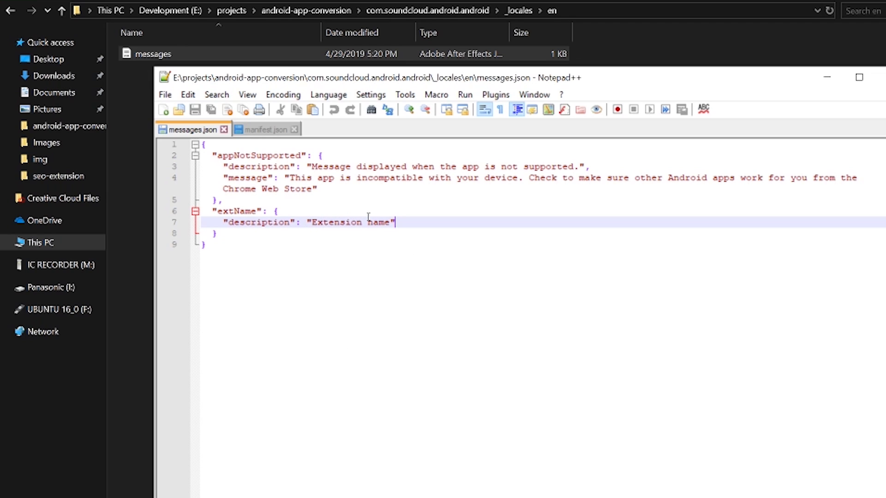
{"action": "type", "text": ","}
{"action": "key", "text": "Return"}
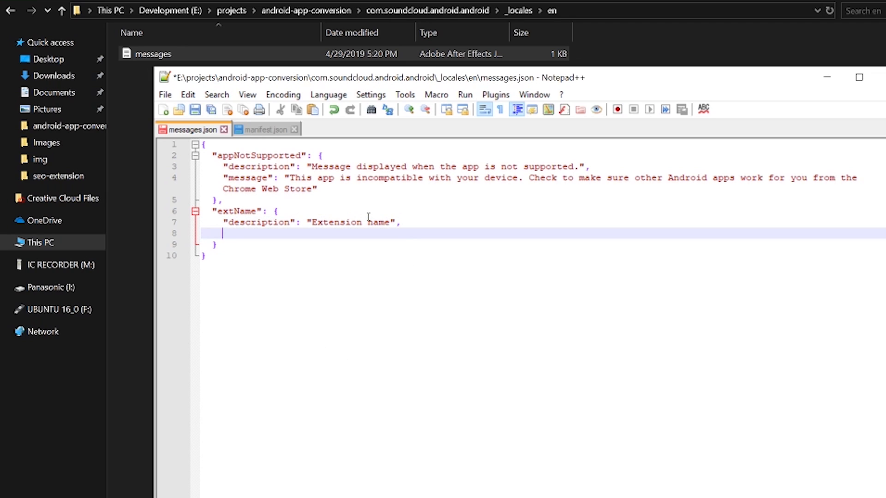
{"action": "type", "text": "\"mess"}
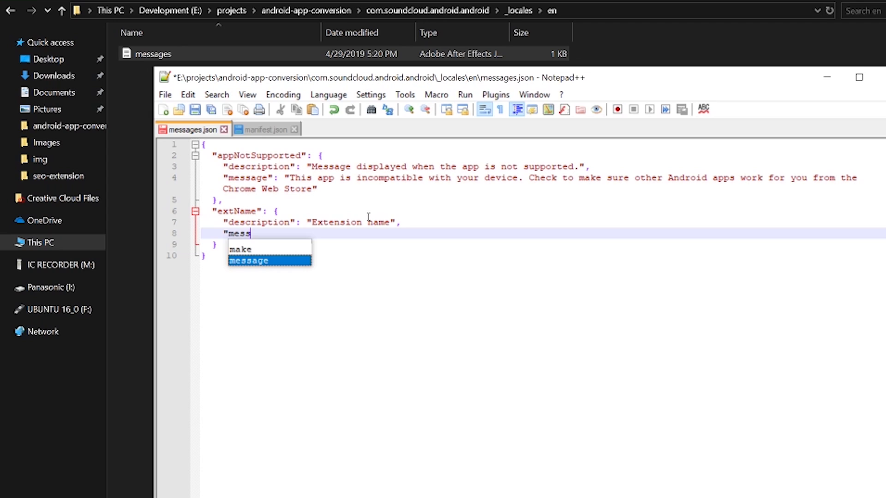
{"action": "type", "text": "age:"}
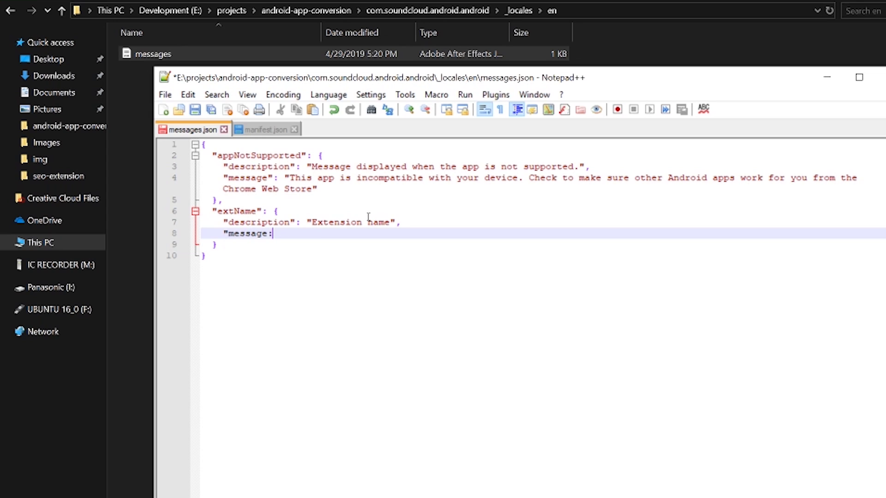
{"action": "key", "text": "BackSpace"}
{"action": "type", "text": "\":\""}
{"action": "key", "text": "ctrl+v"}
{"action": "type", "text": "\""}
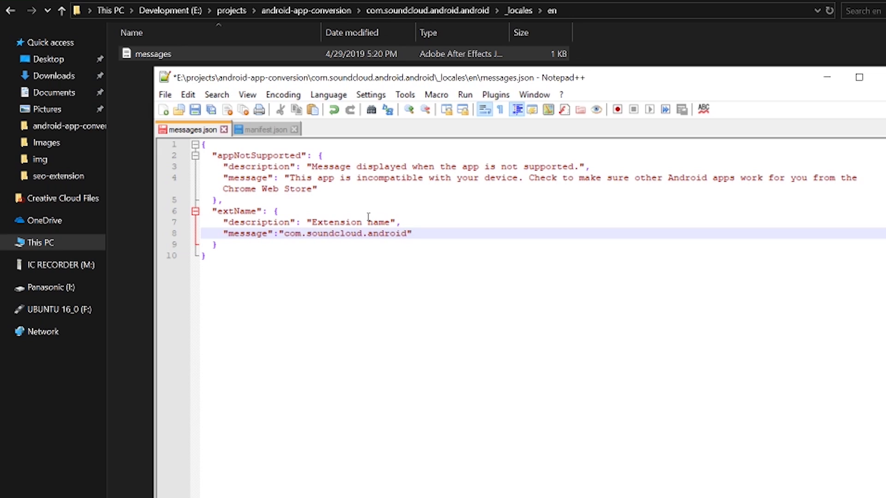
{"action": "key", "text": "Up"}
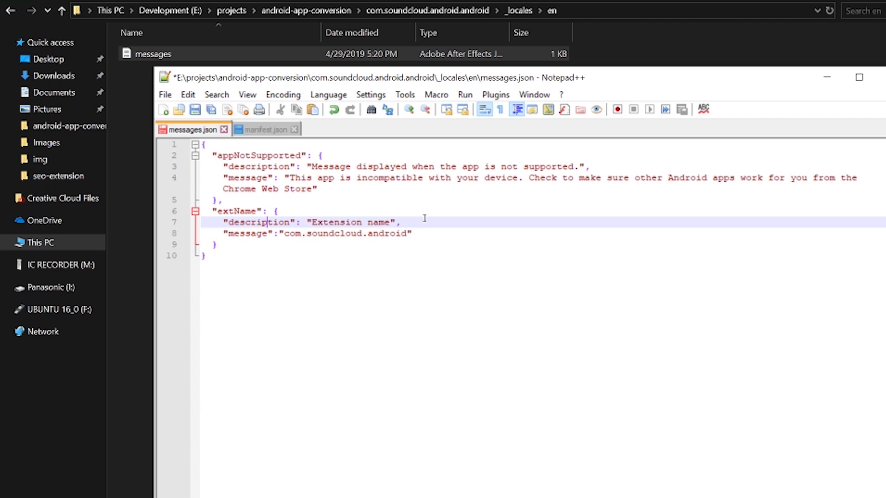
{"action": "key", "text": "ctrl+s"}
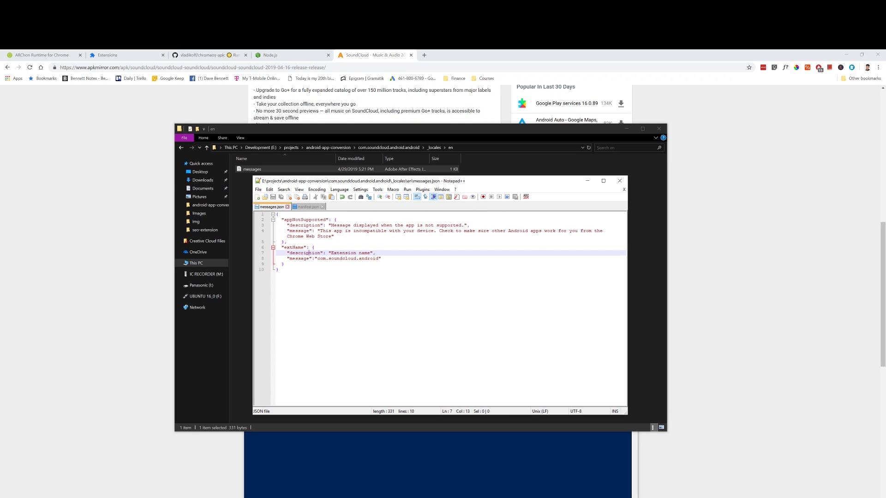
Load the com.soundcloud.android.android folder as an unpacked app on chrome://extensions
{"action": "left_click", "coordinate": [124, 55]}
{"action": "left_click", "coordinate": [41, 116]}
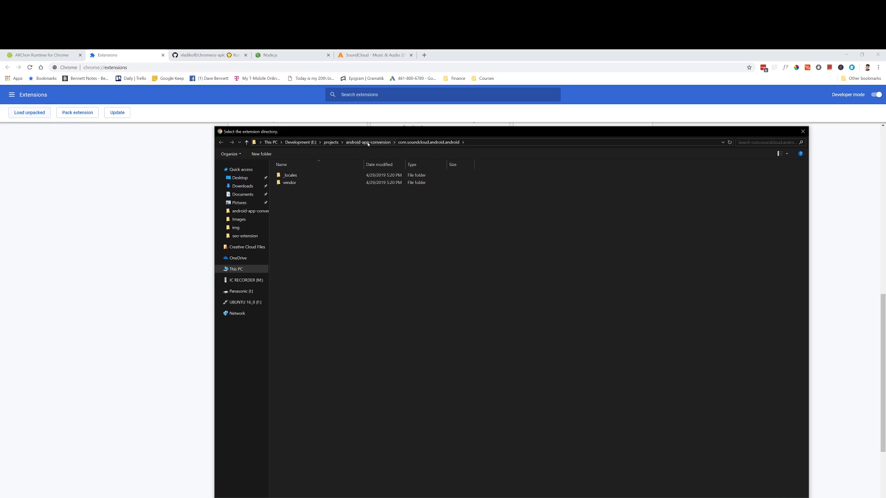
{"action": "left_click", "coordinate": [368, 142]}
{"action": "double_click", "coordinate": [329, 176]}
{"action": "key", "text": "Return"}
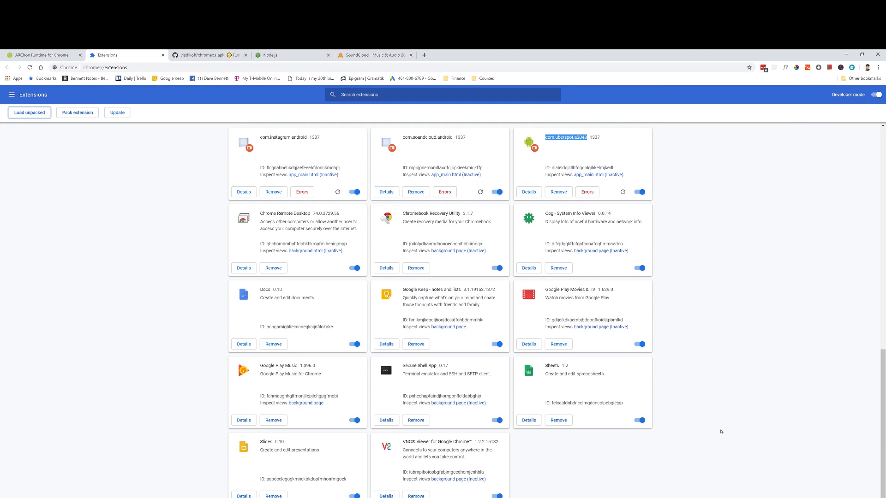
Clear the stray text selection on the extensions page and open a new tab
{"action": "scroll", "coordinate": [716, 425], "scroll_direction": "up", "scroll_amount": 15}
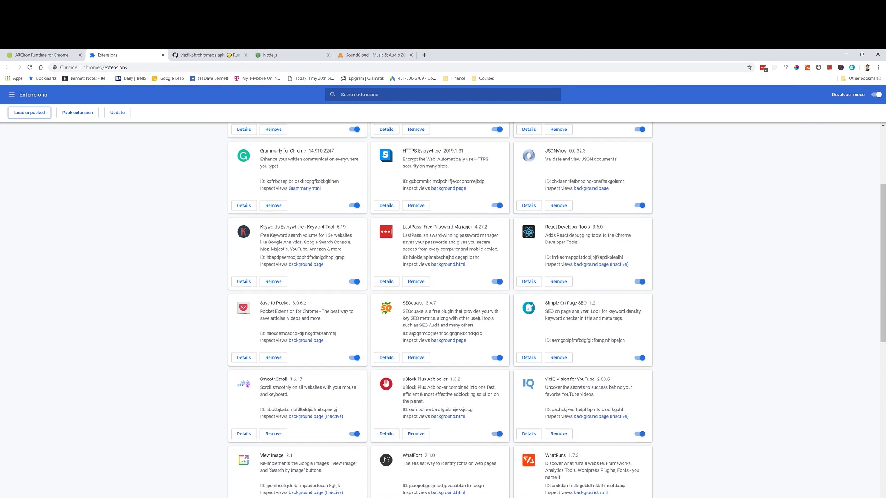
{"action": "scroll", "coordinate": [426, 357], "scroll_direction": "down", "scroll_amount": 5}
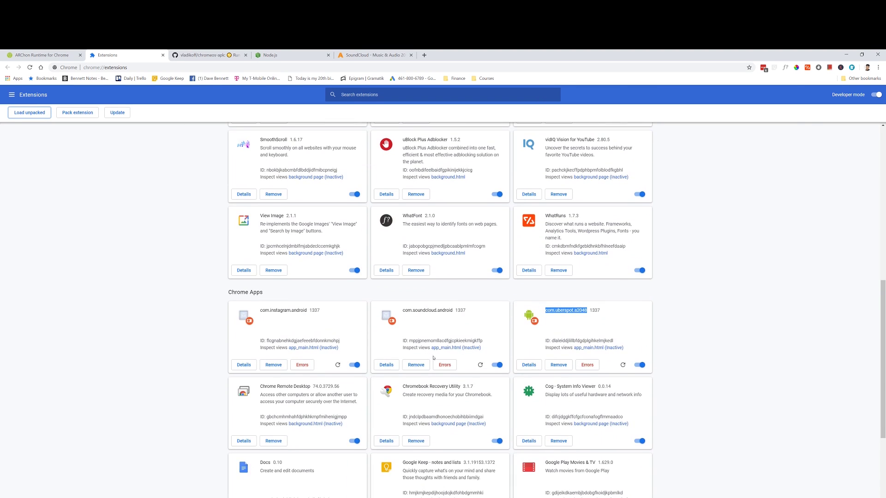
{"action": "left_click", "coordinate": [456, 310]}
{"action": "left_click_drag", "start_coordinate": [399, 317], "coordinate": [450, 327]}
{"action": "left_click", "coordinate": [450, 327]}
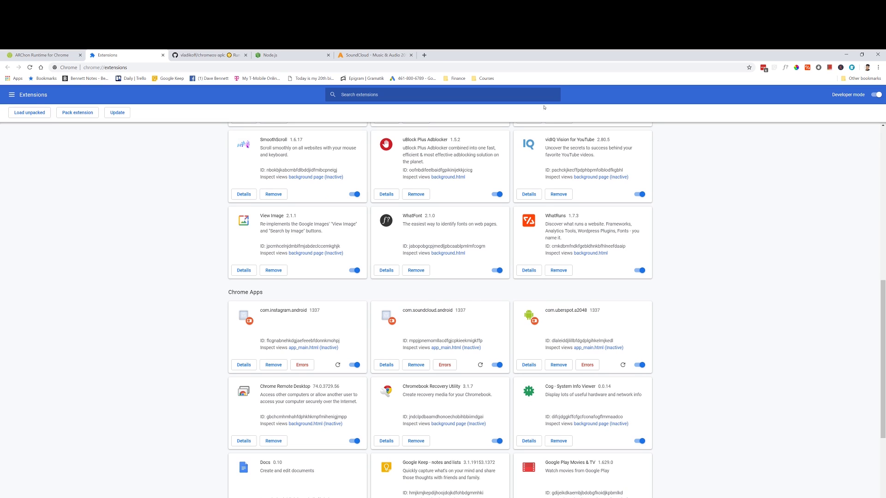
{"action": "left_click", "coordinate": [424, 54]}
Launch com.soundcloud.android from the Chrome Apps list and center its window
{"action": "left_click", "coordinate": [16, 78]}
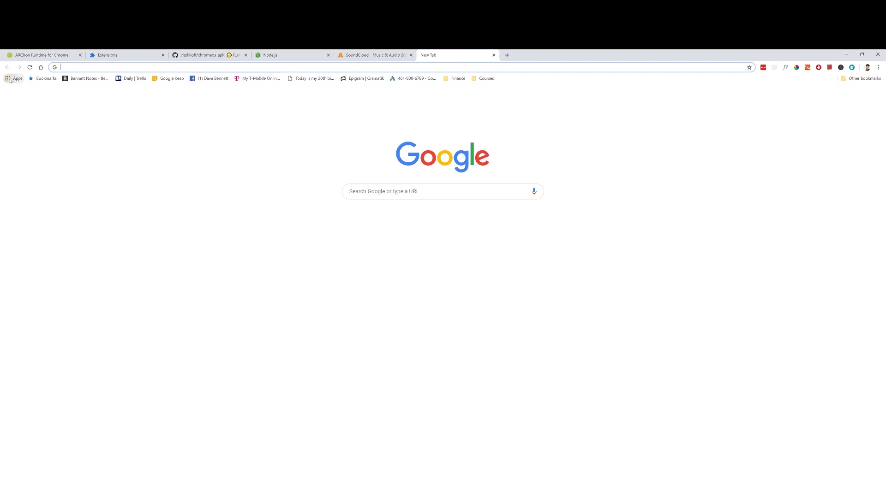
{"action": "left_click", "coordinate": [482, 311]}
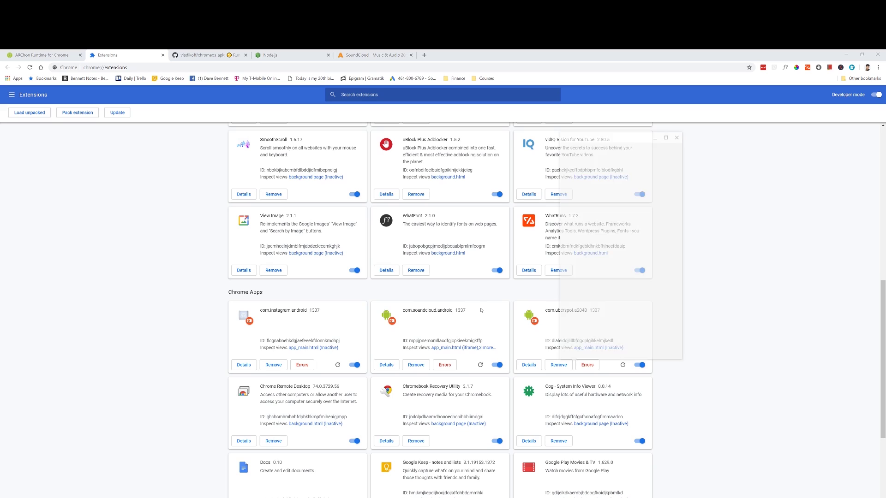
{"action": "left_click_drag", "start_coordinate": [621, 134], "coordinate": [412, 166]}
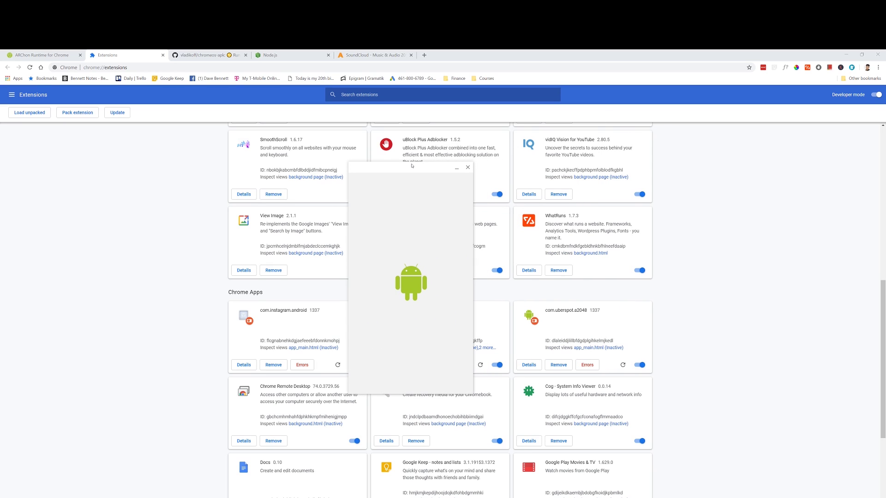